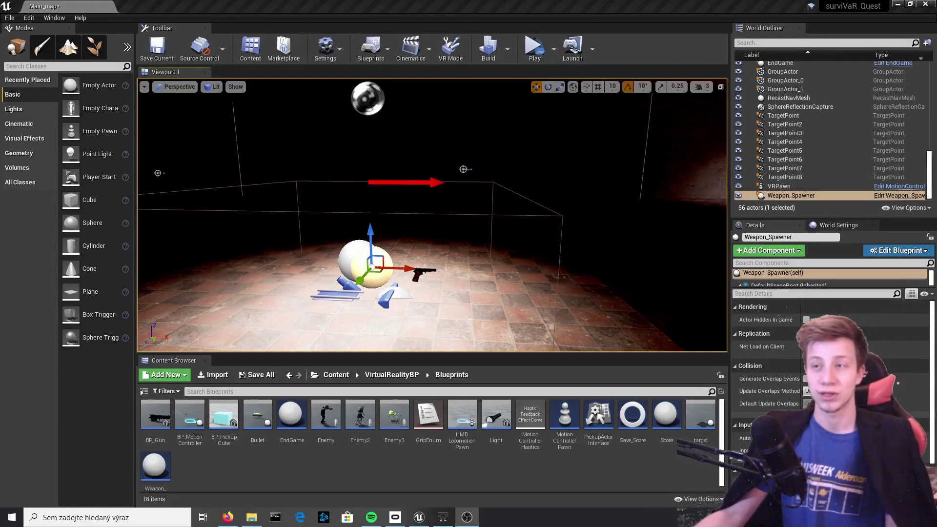
{"action": "mouse_move", "coordinate": [433, 215]}
{"action": "right_mouse_down"}
{"action": "mouse_move", "coordinate": [400, 209]}
{"action": "mouse_move", "coordinate": [439, 217]}
{"action": "mouse_move", "coordinate": [420, 215]}
{"action": "right_mouse_up"}
{"action": "right_click_drag", "start_coordinate": [577, 203], "coordinate": [114, 183]}
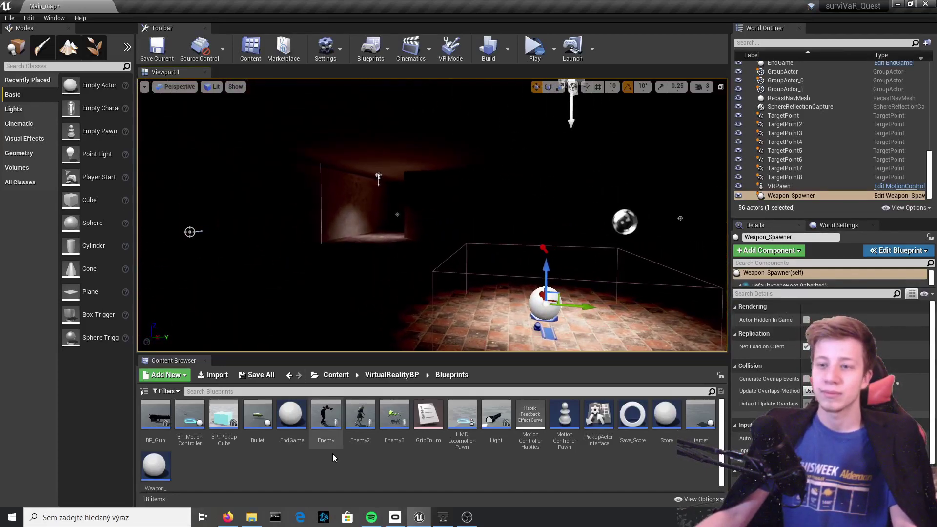
{"action": "left_click", "coordinate": [252, 517]}
{"action": "left_click_drag", "start_coordinate": [322, 301], "coordinate": [276, 3]}
{"action": "double_click", "coordinate": [135, 167]}
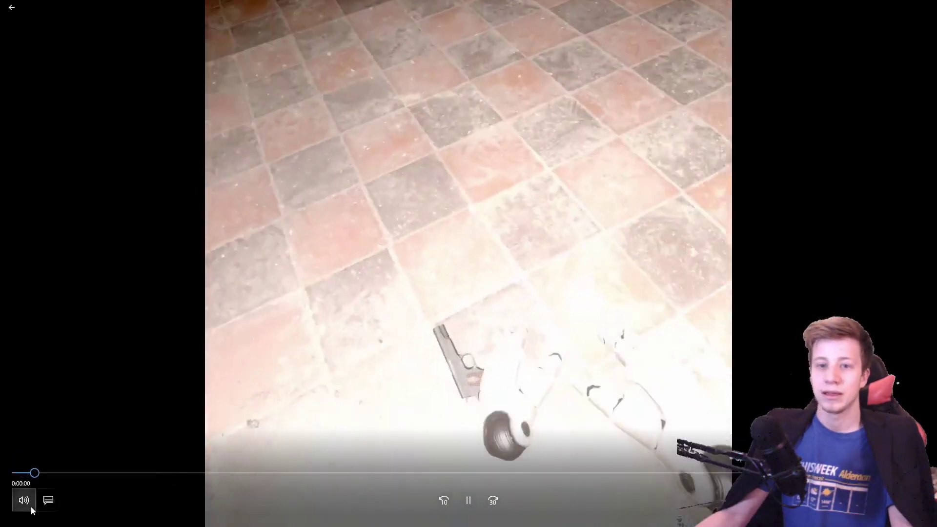
{"action": "left_click", "coordinate": [23, 500]}
{"action": "left_click", "coordinate": [59, 465]}
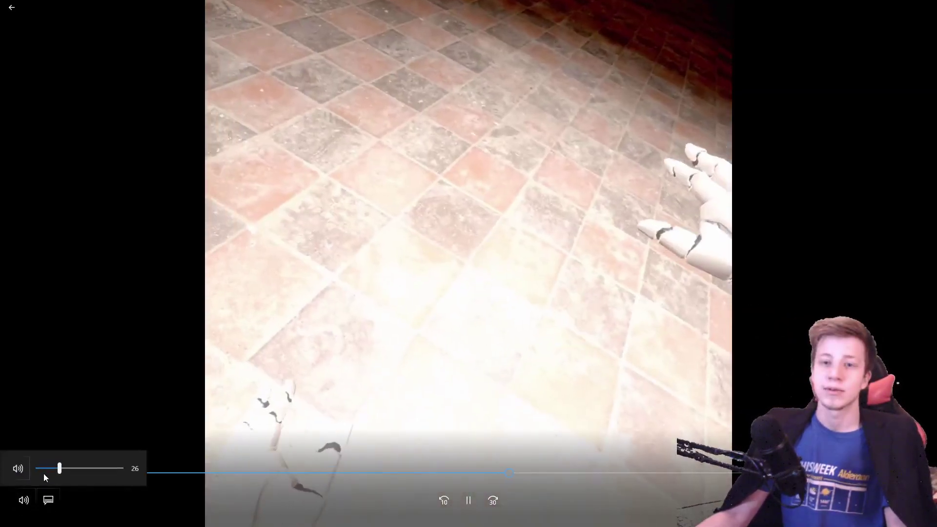
{"action": "left_click", "coordinate": [18, 468]}
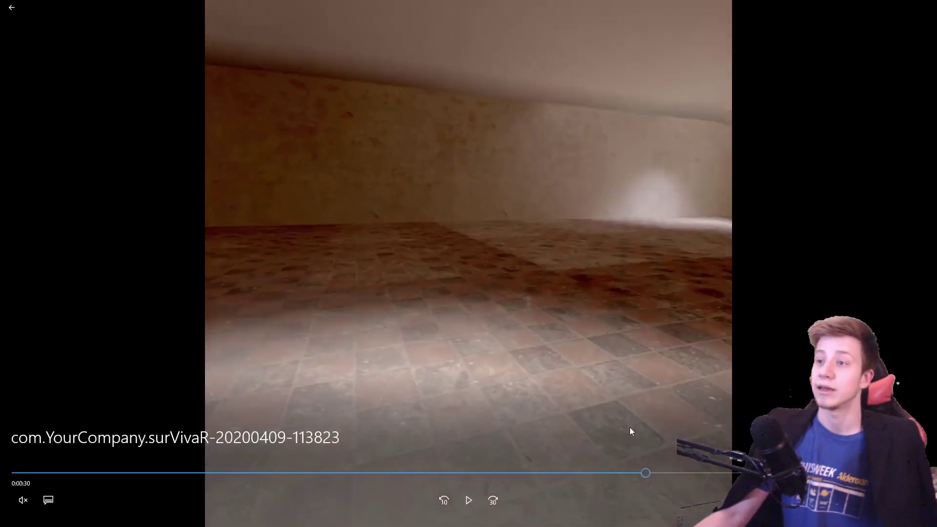
{"action": "left_click_drag", "start_coordinate": [741, 462], "coordinate": [908, 466]}
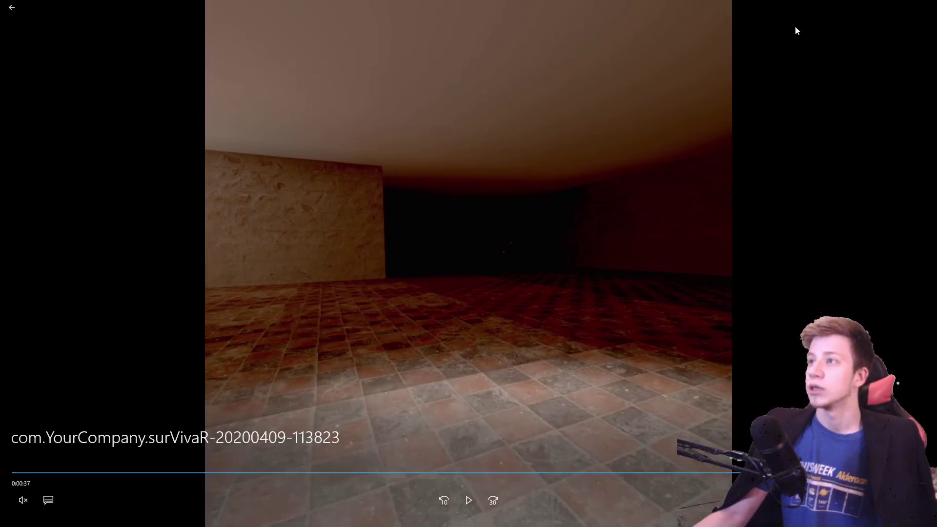
{"action": "left_click", "coordinate": [903, 8]}
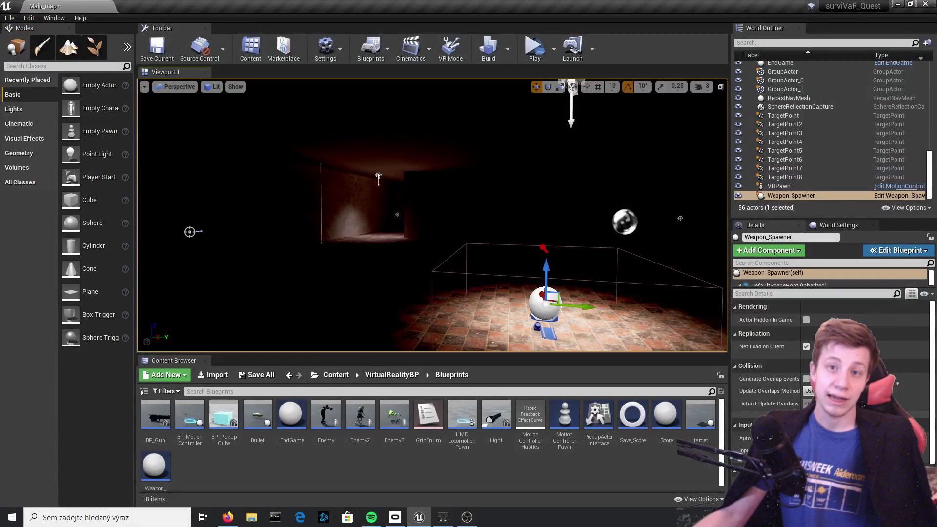
- Open the project settings and search for "forward" to check the Forward Shading option
{"action": "left_click", "coordinate": [29, 18]}
{"action": "left_click", "coordinate": [59, 157]}
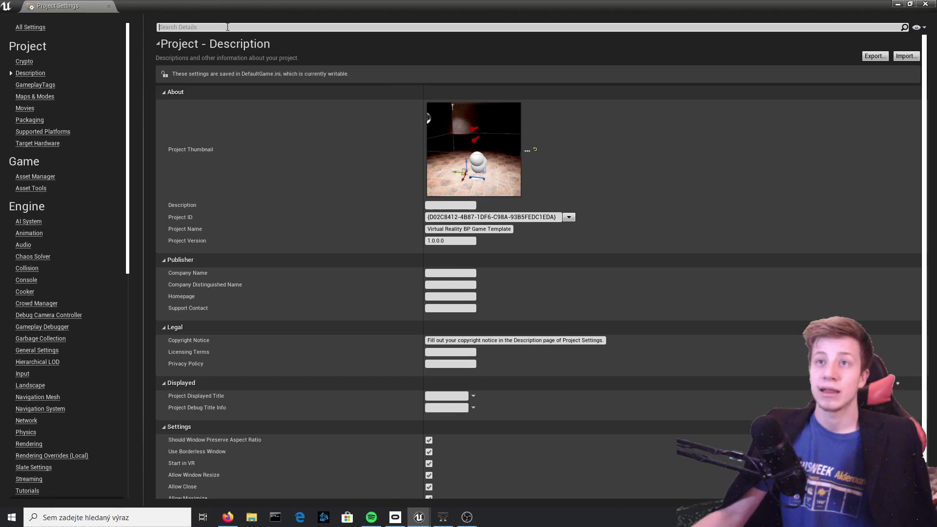
{"action": "left_click", "coordinate": [227, 28]}
{"action": "type", "text": "fo"}
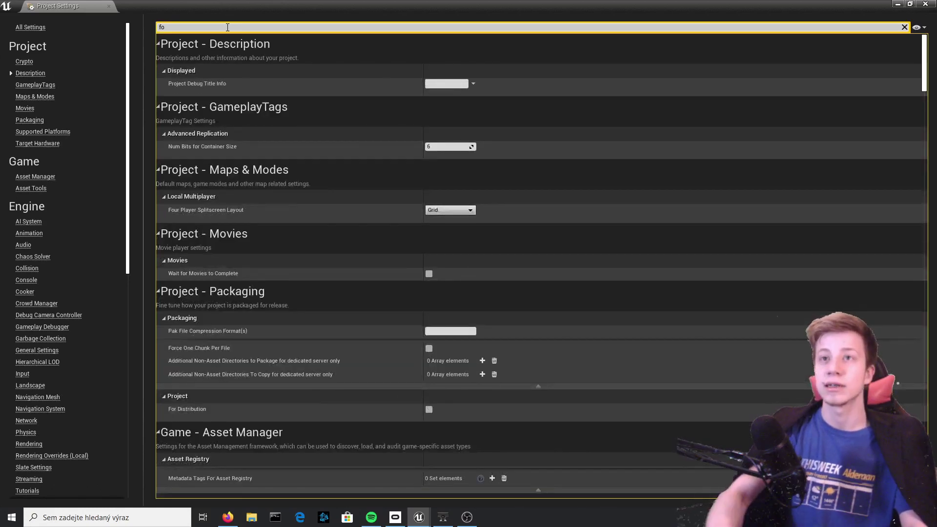
{"action": "type", "text": "rward"}
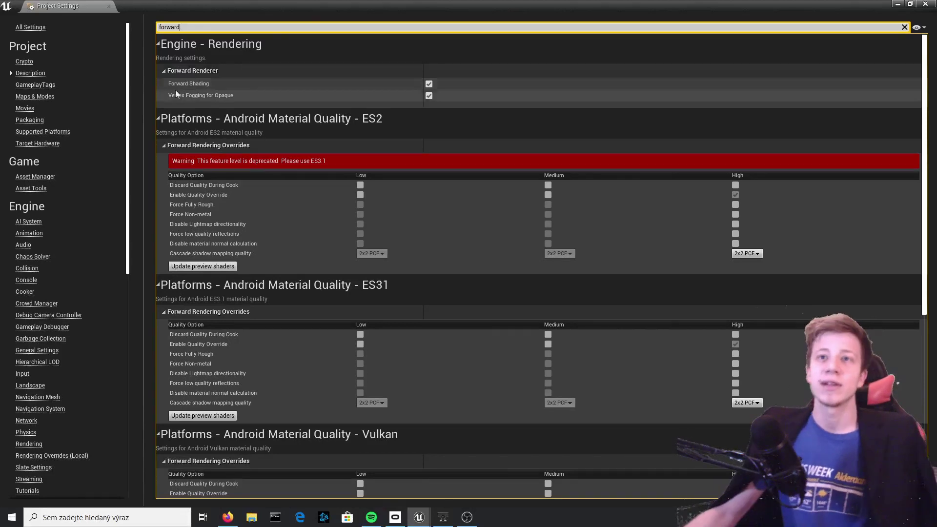
- Go to the Android platform settings and change the Android Package Name to com.YourCompan.[PROJECT]
{"action": "left_click", "coordinate": [28, 28]}
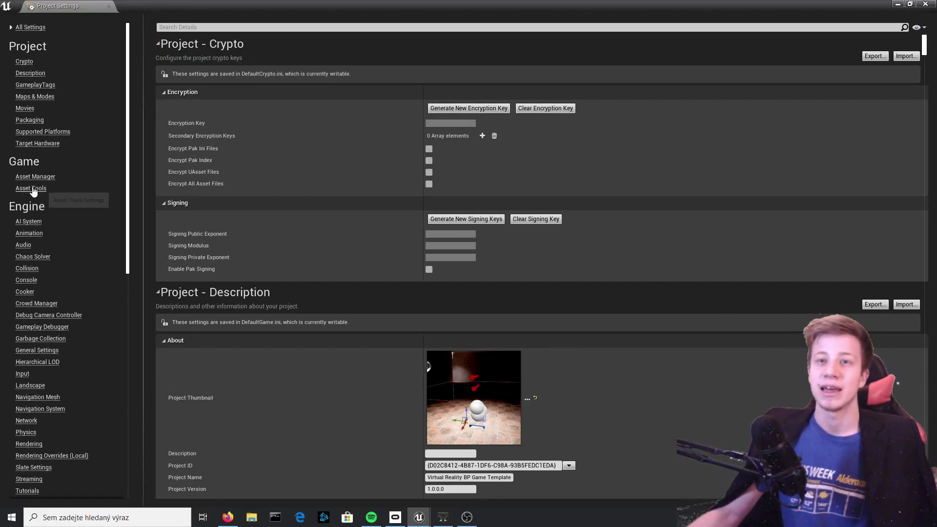
{"action": "left_click", "coordinate": [37, 236]}
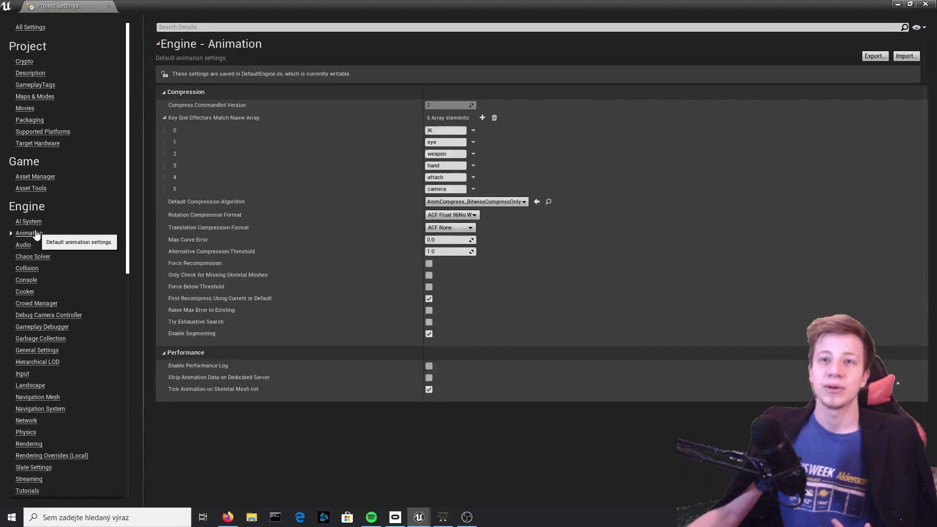
{"action": "left_click", "coordinate": [29, 222]}
{"action": "scroll", "coordinate": [35, 344], "scroll_direction": "down", "scroll_amount": 5}
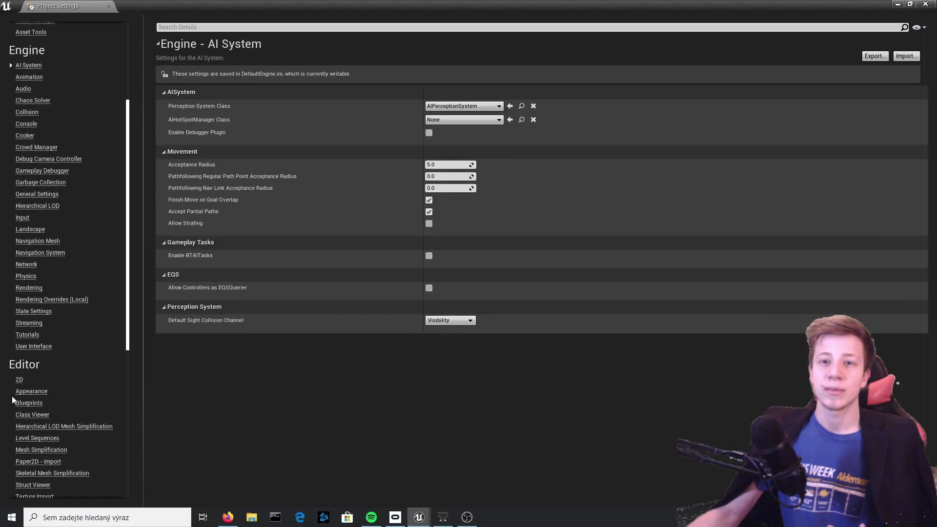
{"action": "scroll", "coordinate": [63, 391], "scroll_direction": "down", "scroll_amount": 6}
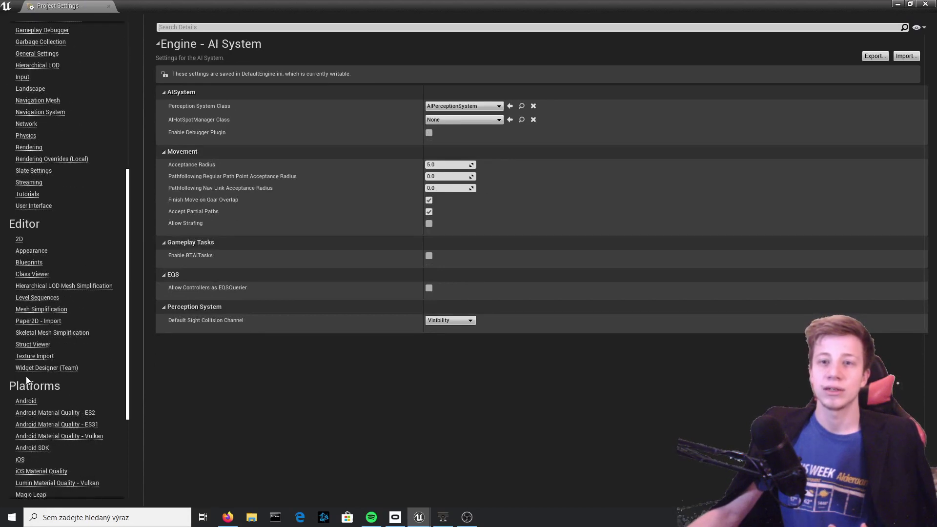
{"action": "left_click", "coordinate": [26, 401]}
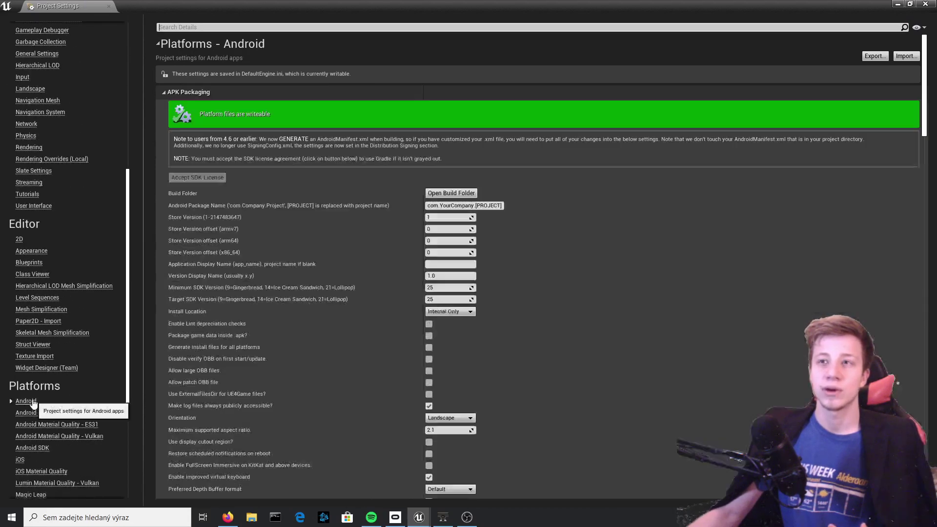
{"action": "double_click", "coordinate": [455, 207]}
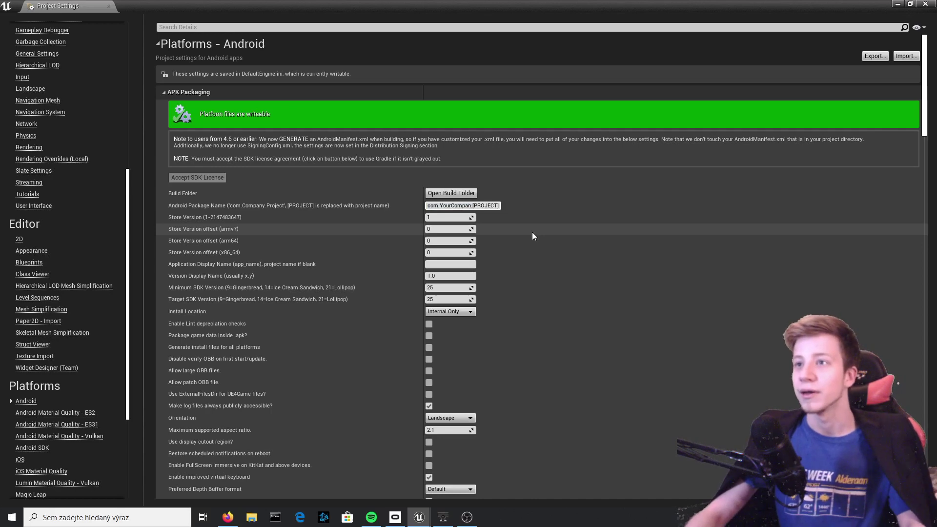
- Review the remaining Android settings, including distribution signing, Google Play services, icons, launch images, audio and texture formats
{"action": "scroll", "coordinate": [517, 323], "scroll_direction": "down", "scroll_amount": 10}
{"action": "scroll", "coordinate": [600, 347], "scroll_direction": "down", "scroll_amount": 8}
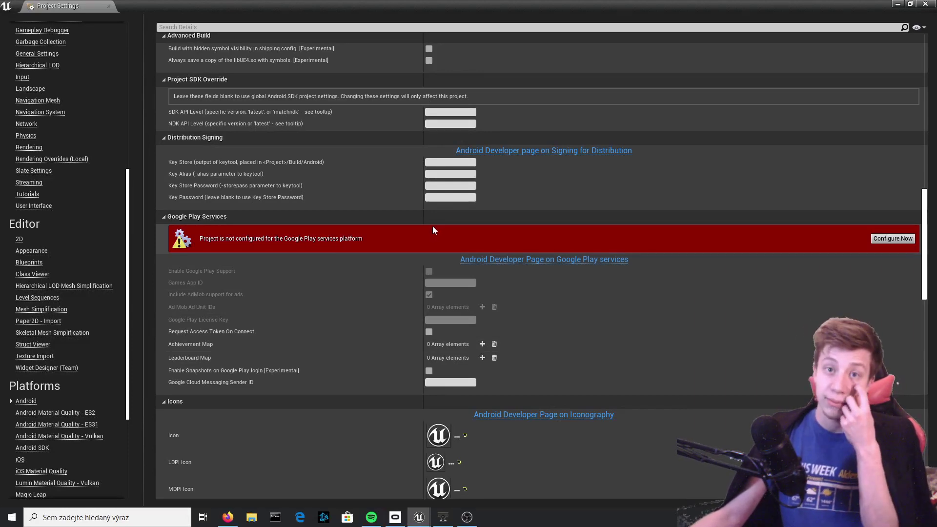
{"action": "scroll", "coordinate": [432, 226], "scroll_direction": "down", "scroll_amount": 10}
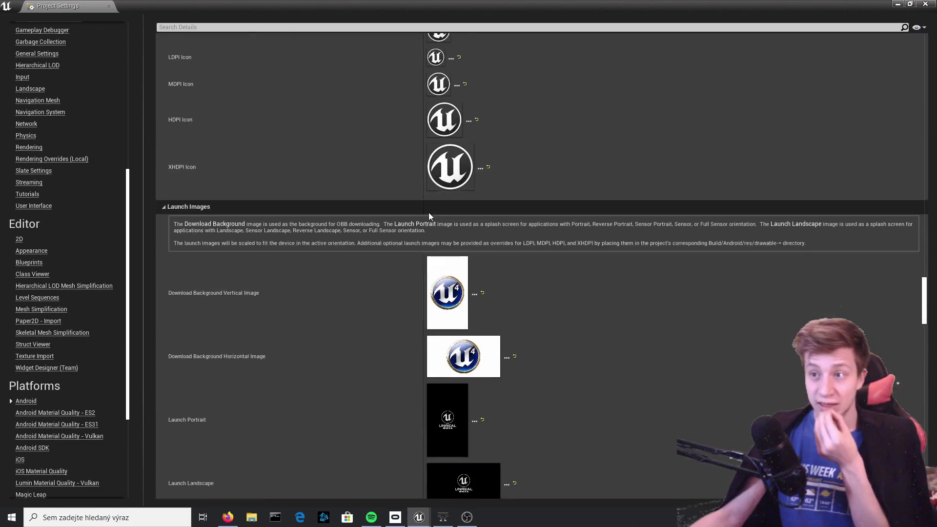
{"action": "scroll", "coordinate": [425, 210], "scroll_direction": "down", "scroll_amount": 12}
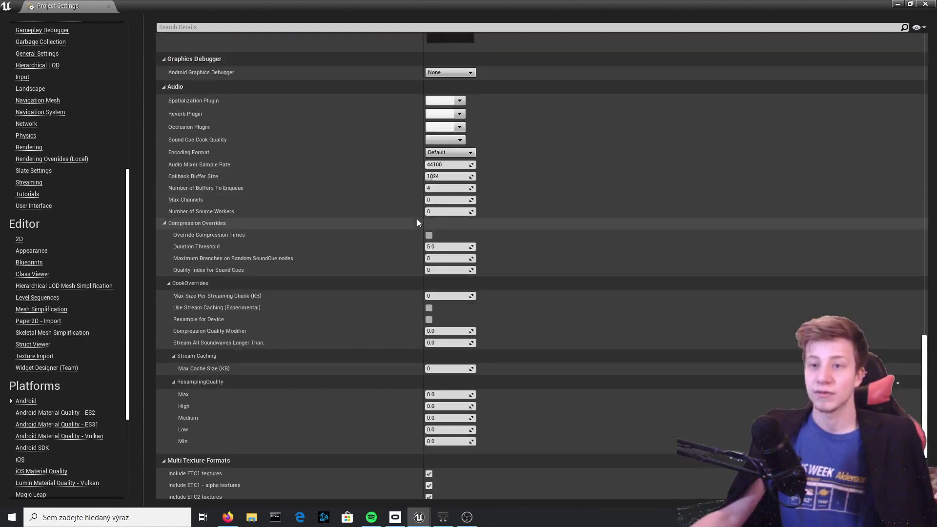
{"action": "scroll", "coordinate": [416, 222], "scroll_direction": "down", "scroll_amount": 1}
{"action": "scroll", "coordinate": [414, 241], "scroll_direction": "up", "scroll_amount": 3}
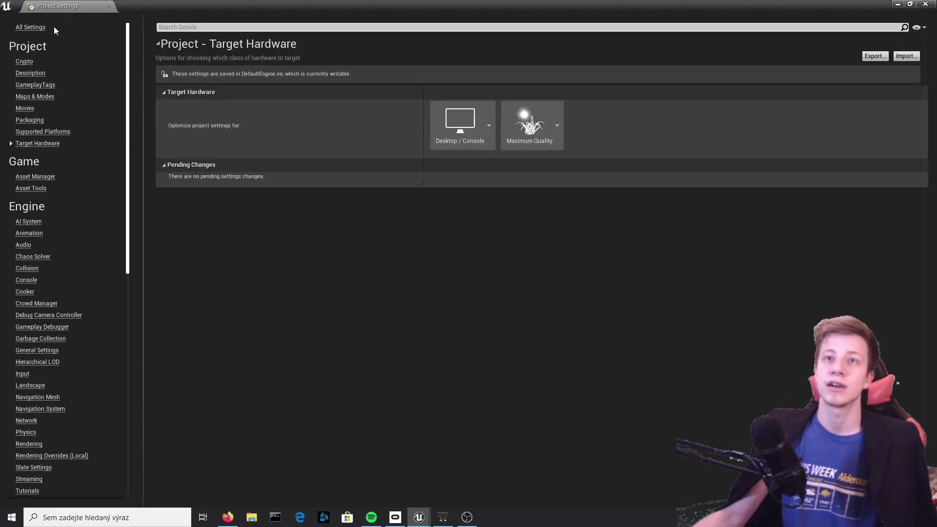
- Set the target hardware to Mobile / Tablet with Scalable 3D or 2D graphics and choose to apply the pending changes later
{"action": "left_click", "coordinate": [472, 123]}
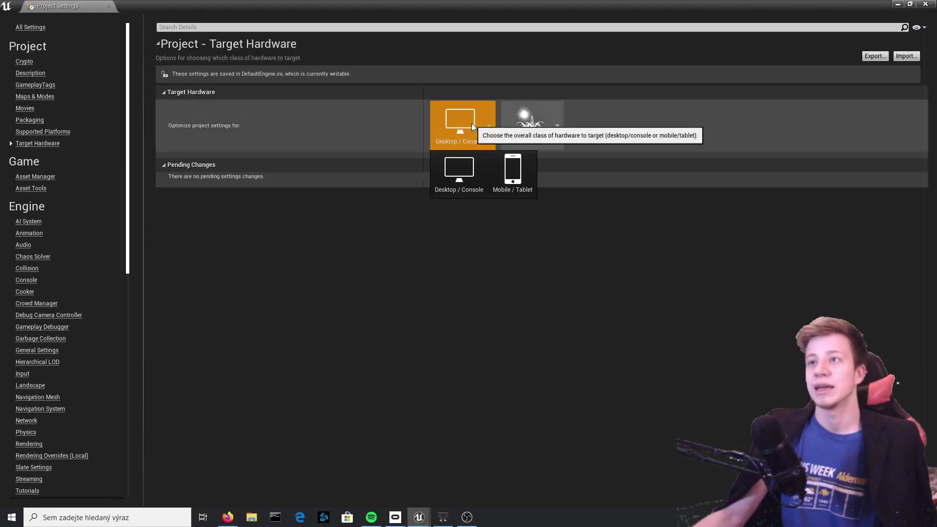
{"action": "left_click", "coordinate": [510, 183]}
{"action": "left_click", "coordinate": [549, 122]}
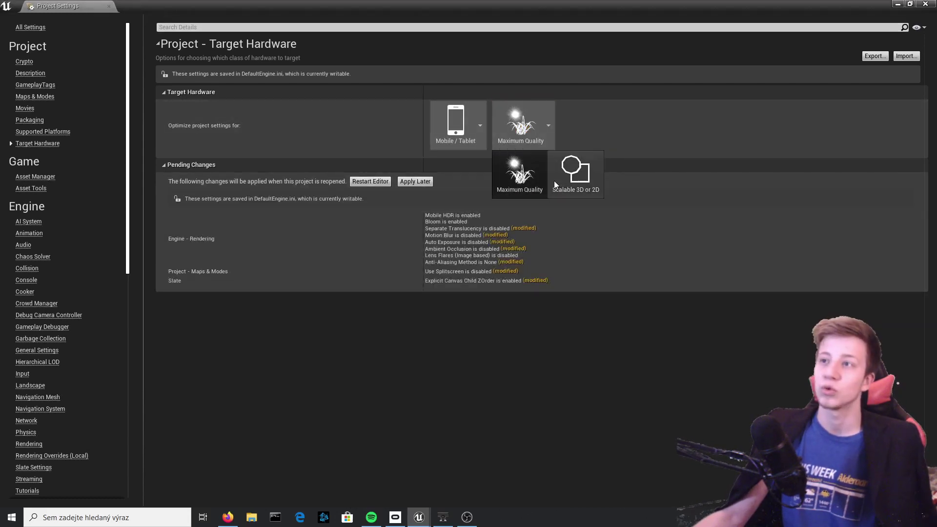
{"action": "left_click", "coordinate": [584, 173]}
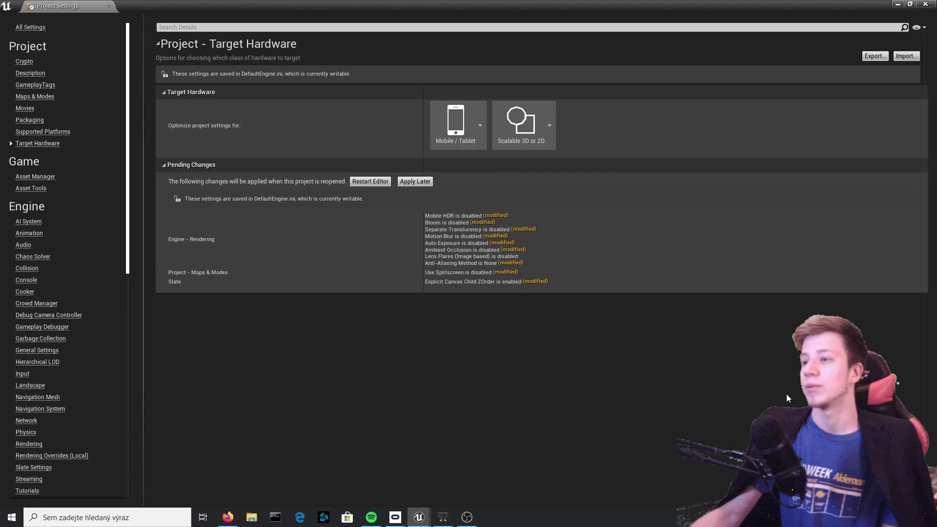
{"action": "left_click", "coordinate": [415, 181]}
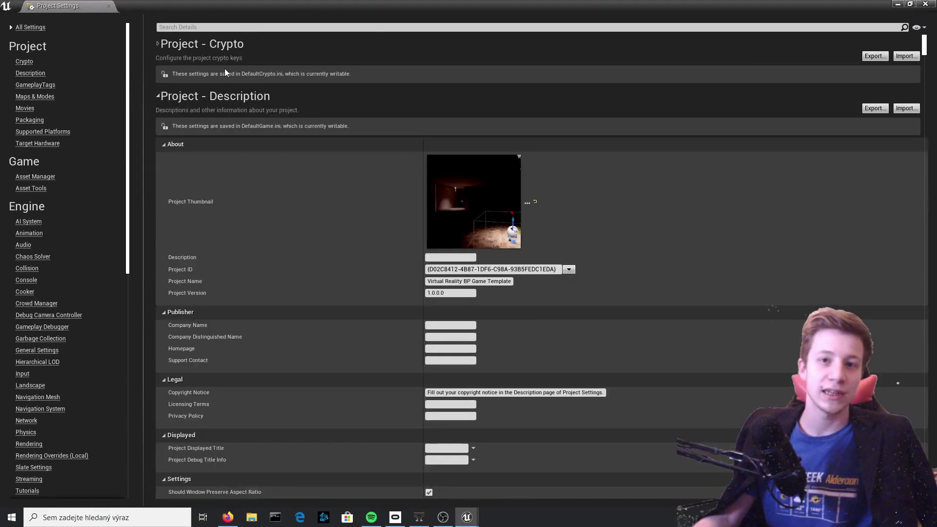
- Filter all project settings by "blue" and choose Inclusive as the Blueprint Nativization Method for packaging
{"action": "left_click", "coordinate": [216, 30]}
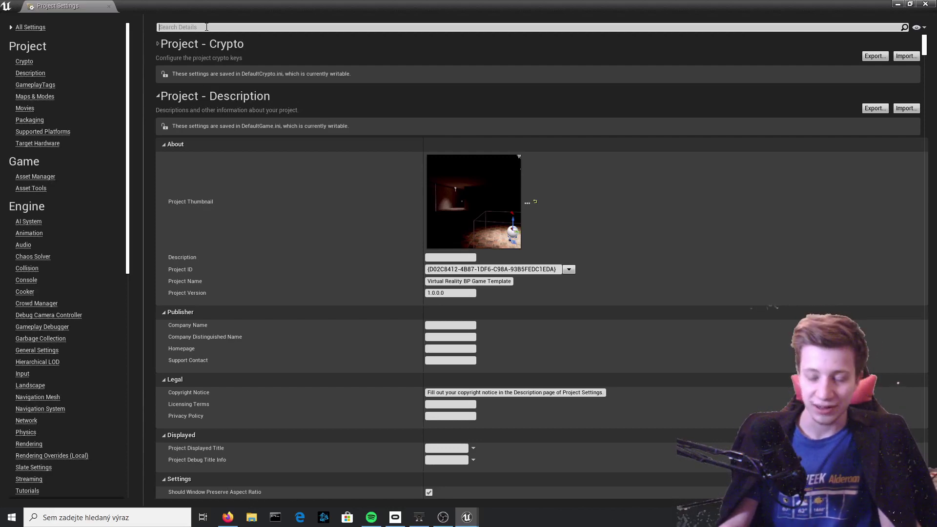
{"action": "type", "text": "blue"}
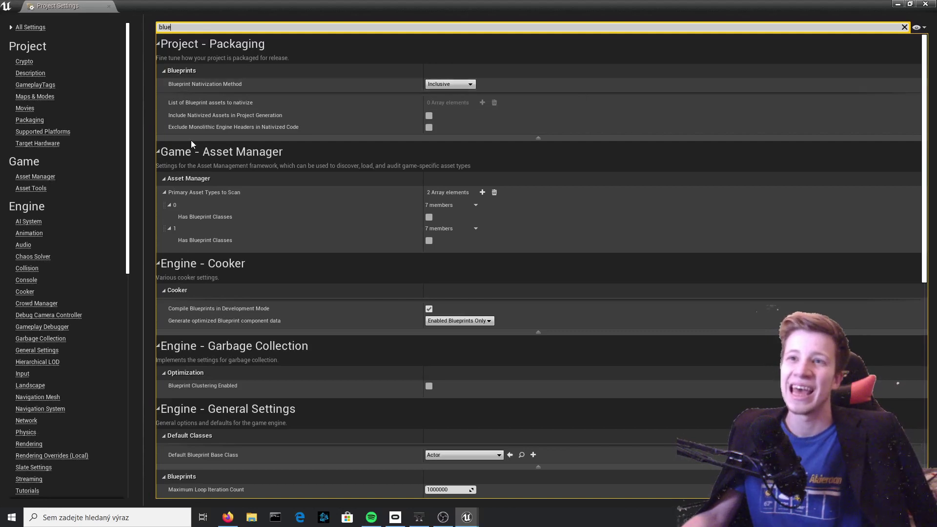
{"action": "left_click", "coordinate": [447, 83]}
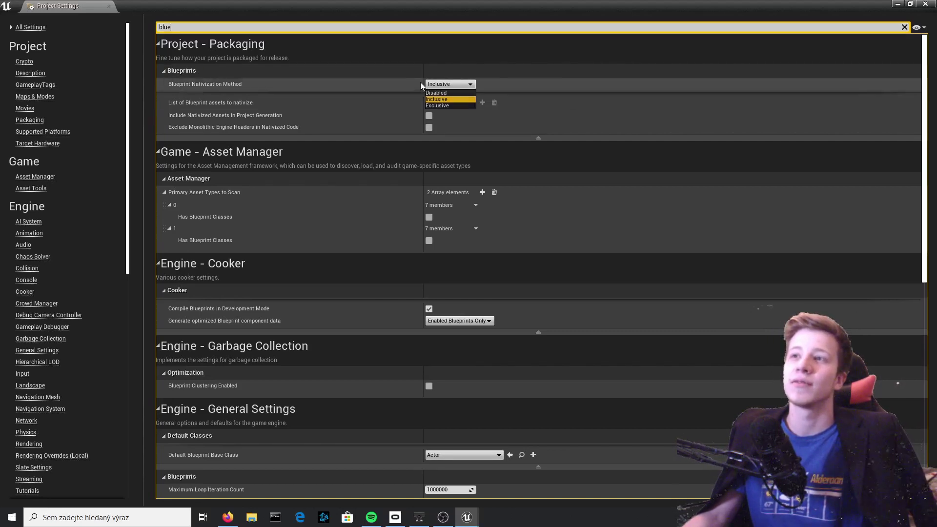
{"action": "left_click", "coordinate": [452, 100]}
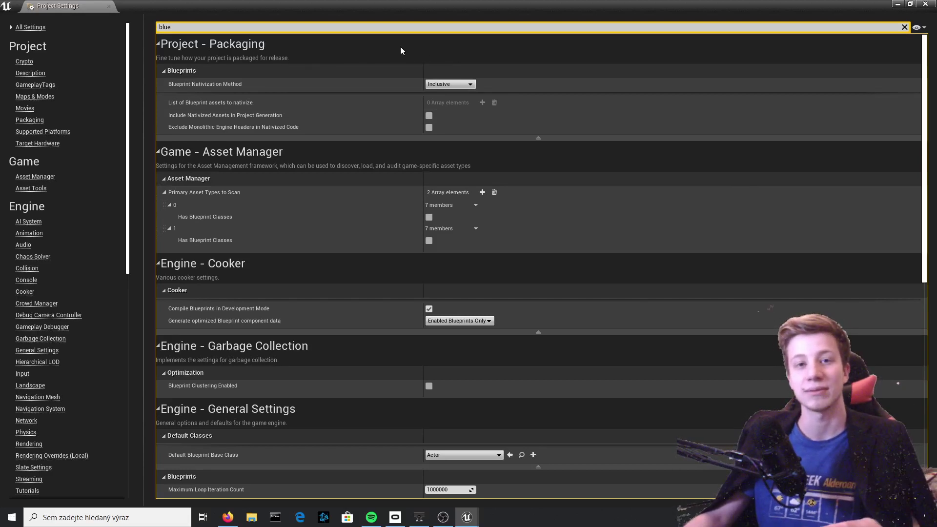
- Try the Disabled option for the Blueprint Nativization Method and return it to Inclusive
{"action": "left_click", "coordinate": [469, 83]}
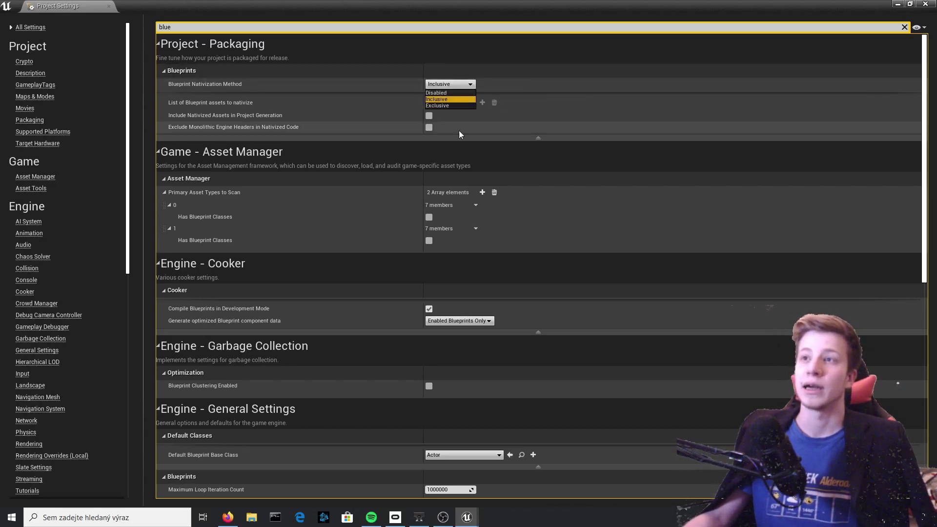
{"action": "left_click", "coordinate": [444, 93]}
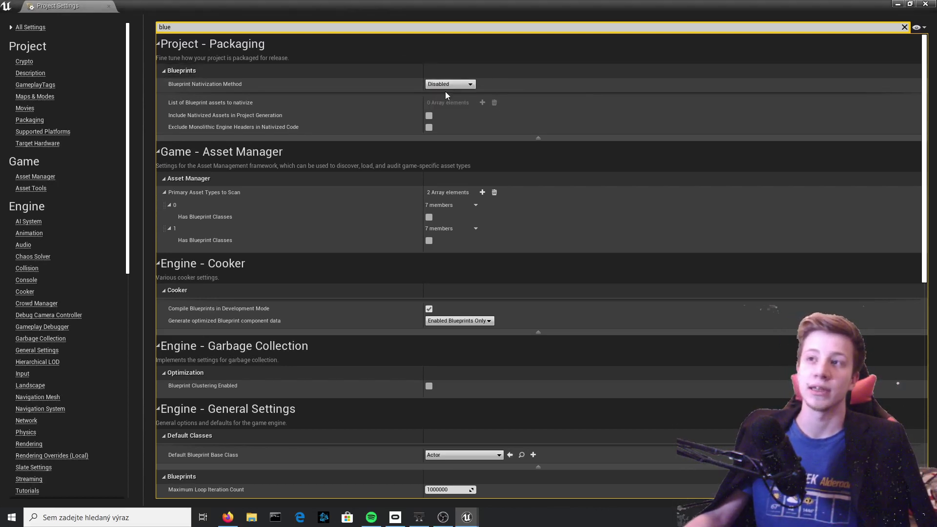
{"action": "left_click", "coordinate": [447, 84]}
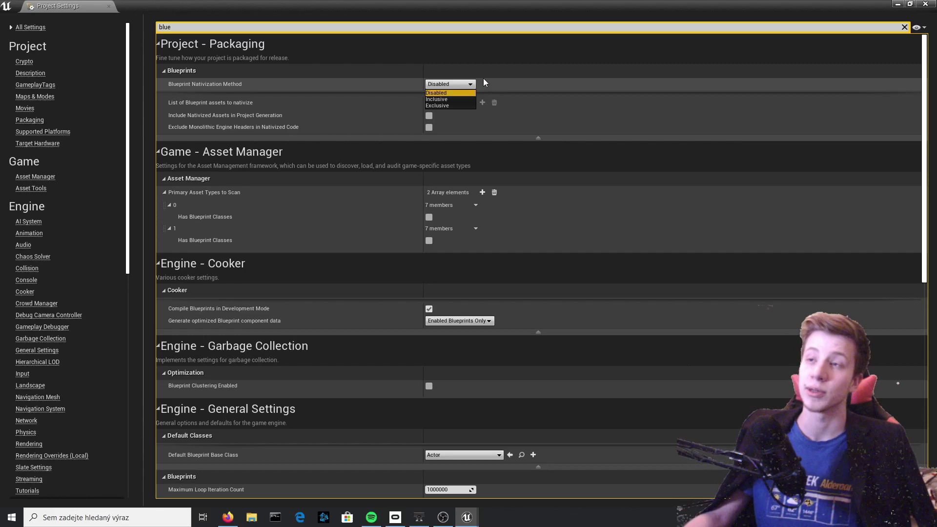
{"action": "left_click", "coordinate": [456, 98]}
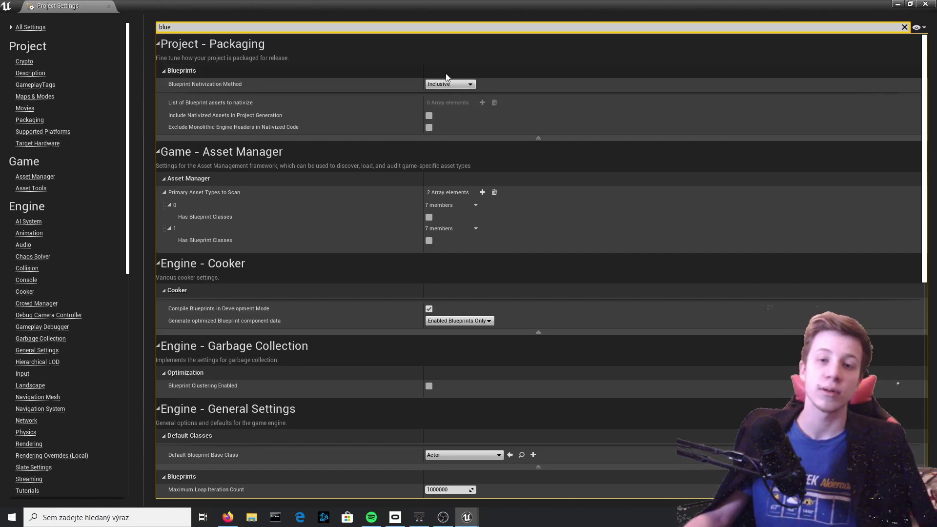
- Set the Blueprint Nativization Method to Exclusive so that only selected Blueprint assets are nativized
{"action": "left_click", "coordinate": [450, 83]}
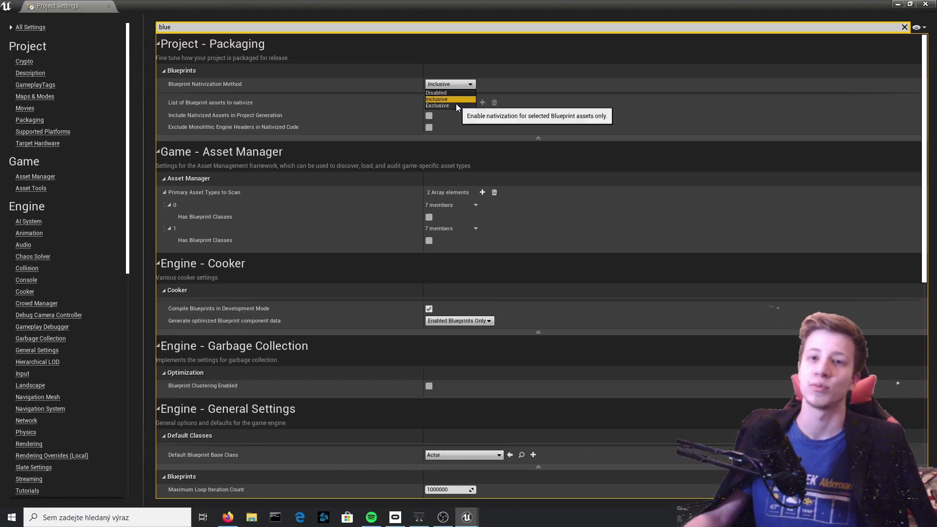
{"action": "left_click", "coordinate": [456, 104]}
{"action": "left_click", "coordinate": [455, 85]}
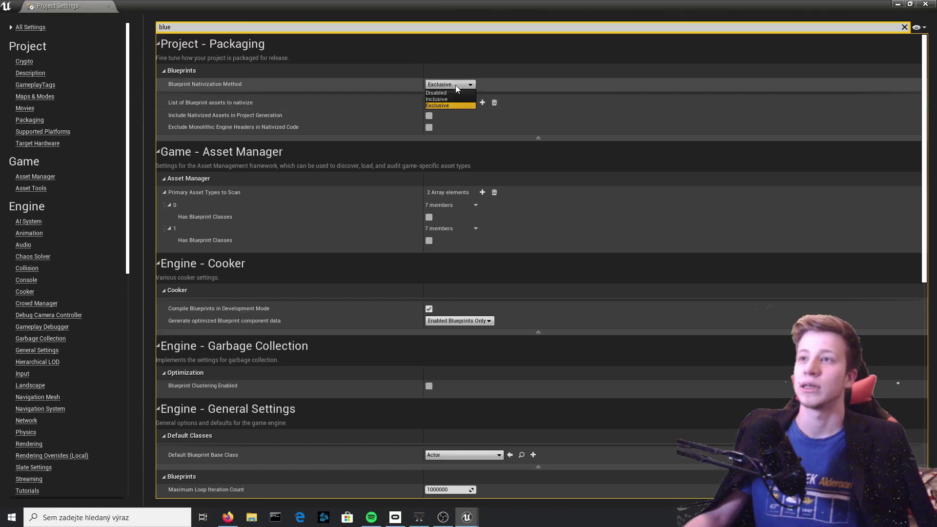
{"action": "left_click", "coordinate": [455, 103]}
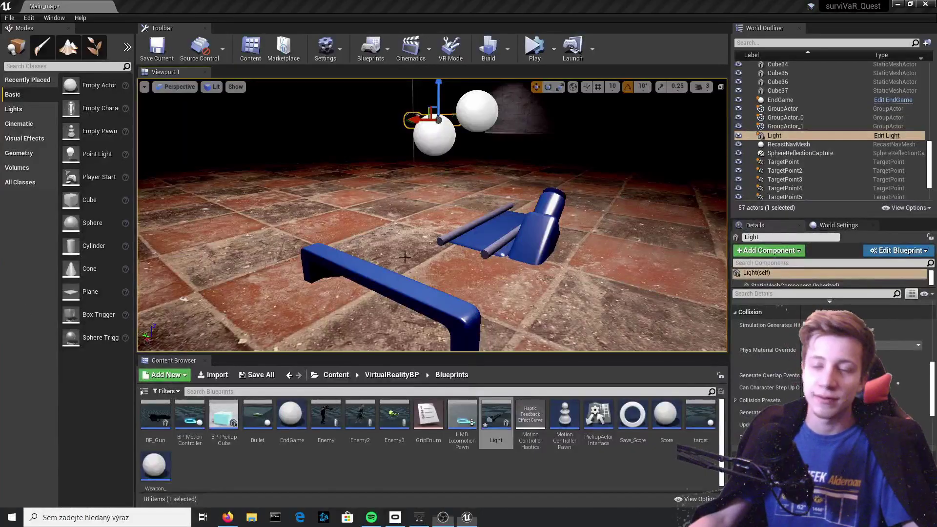
{"action": "right_click_drag", "start_coordinate": [405, 257], "coordinate": [454, 215]}
{"action": "right_click_drag", "start_coordinate": [352, 237], "coordinate": [445, 216]}
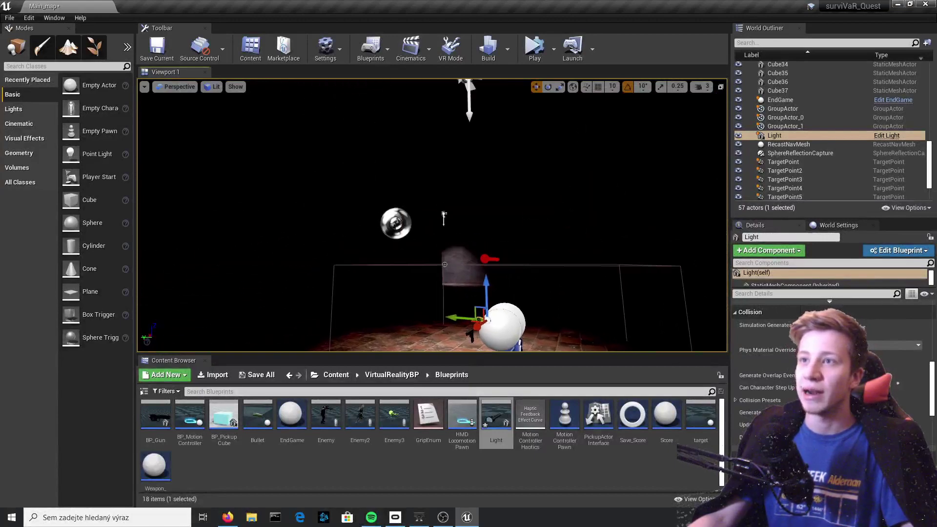
- Select the spotlight above the floor and inspect its light cone over the scene
{"action": "left_click", "coordinate": [444, 217]}
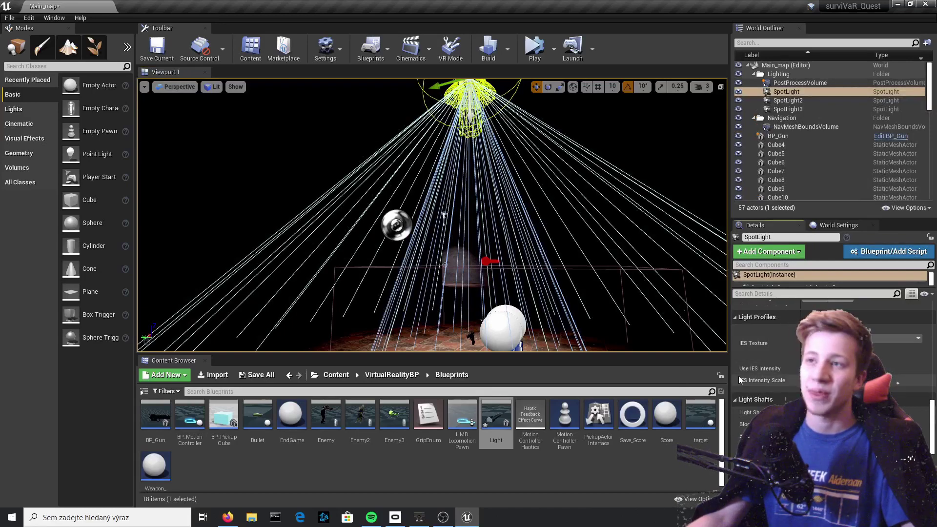
{"action": "right_click_drag", "start_coordinate": [488, 244], "coordinate": [493, 230]}
{"action": "right_click_drag", "start_coordinate": [685, 217], "coordinate": [681, 254]}
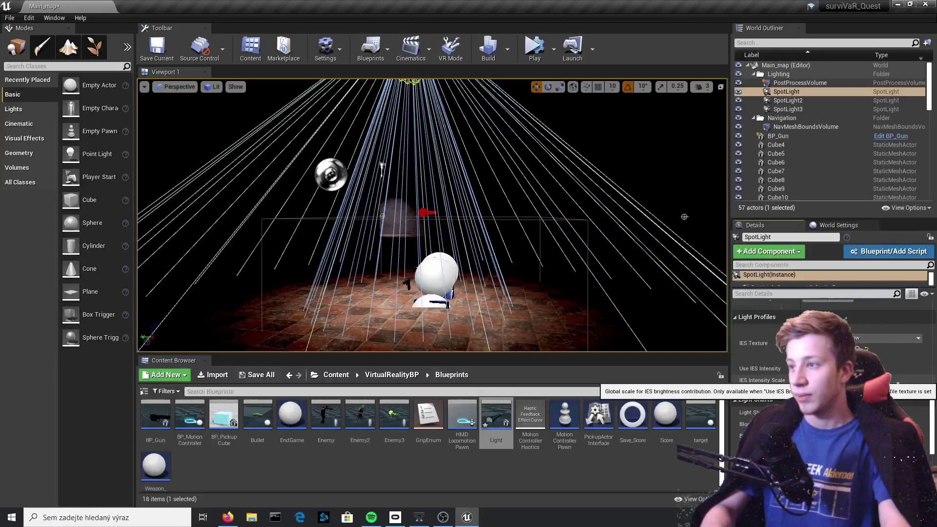
{"action": "right_click_drag", "start_coordinate": [685, 216], "coordinate": [673, 195]}
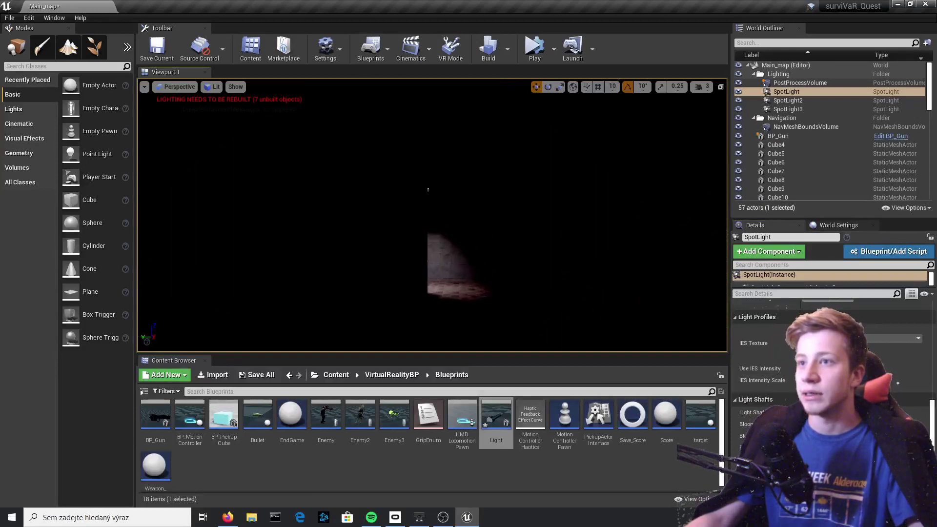
- Select the flashlight lying on the tiled floor and inspect it up close
{"action": "left_click", "coordinate": [410, 157]}
{"action": "mouse_move", "coordinate": [492, 253]}
{"action": "right_mouse_down"}
{"action": "mouse_move", "coordinate": [493, 244]}
{"action": "mouse_move", "coordinate": [492, 252]}
{"action": "right_mouse_up"}
{"action": "left_click", "coordinate": [491, 252]}
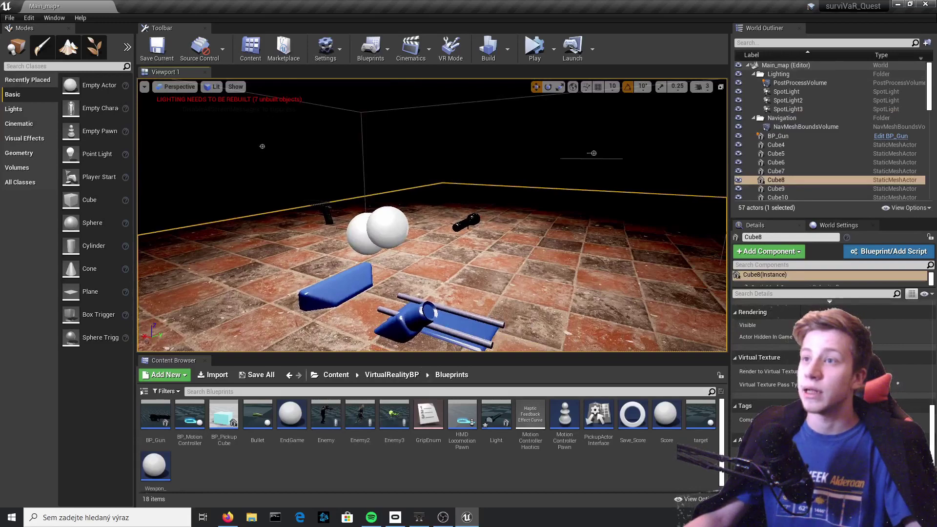
{"action": "left_click", "coordinate": [469, 224]}
{"action": "right_click_drag", "start_coordinate": [354, 334], "coordinate": [354, 334]}
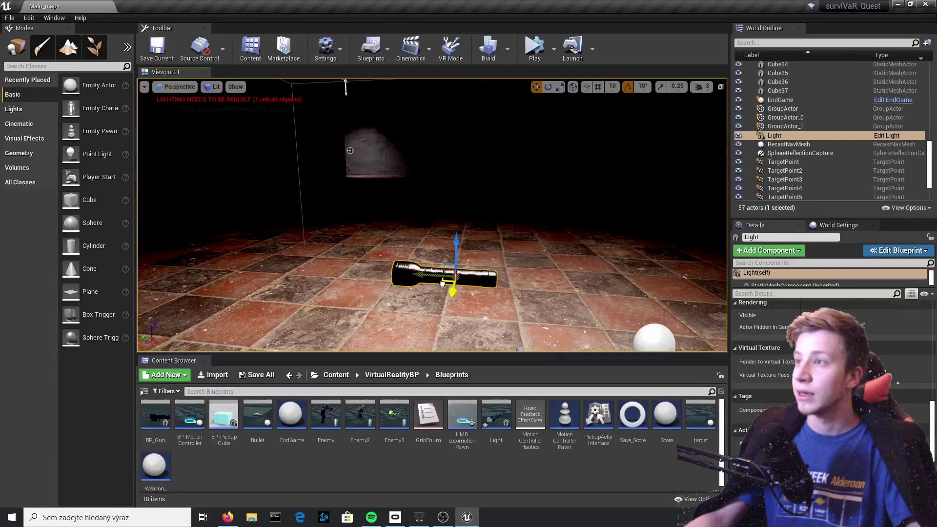
{"action": "right_click_drag", "start_coordinate": [442, 283], "coordinate": [442, 283]}
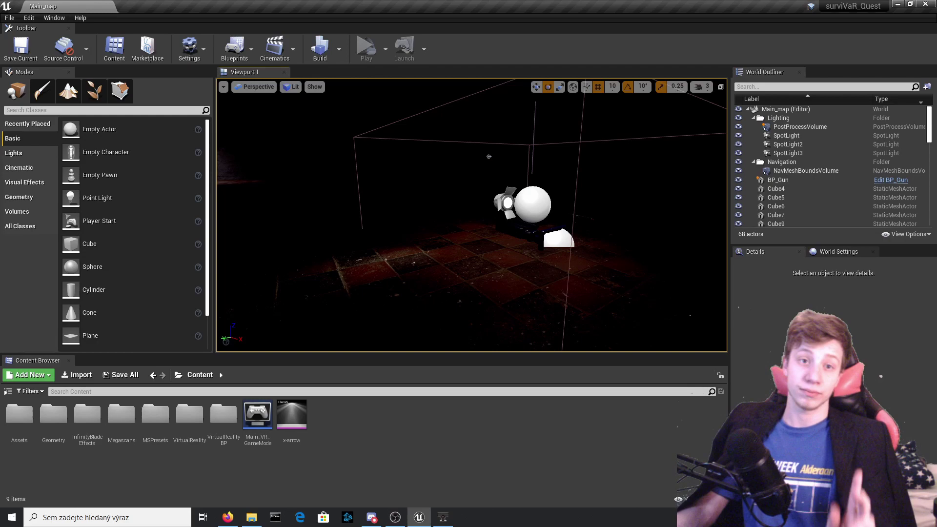
- Filter the project settings by "light" and review the mobile shader permutation options for movable spotlights and point lights
{"action": "left_click", "coordinate": [28, 19]}
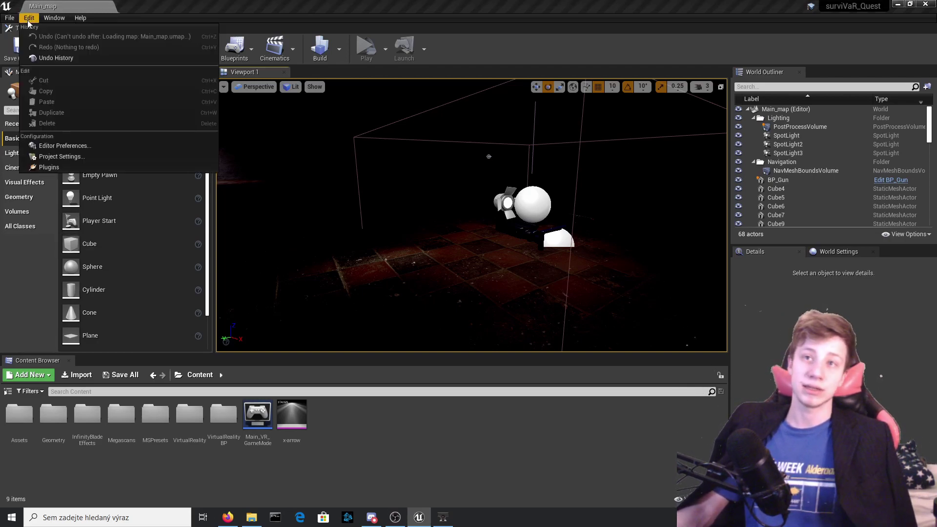
{"action": "left_click", "coordinate": [95, 156]}
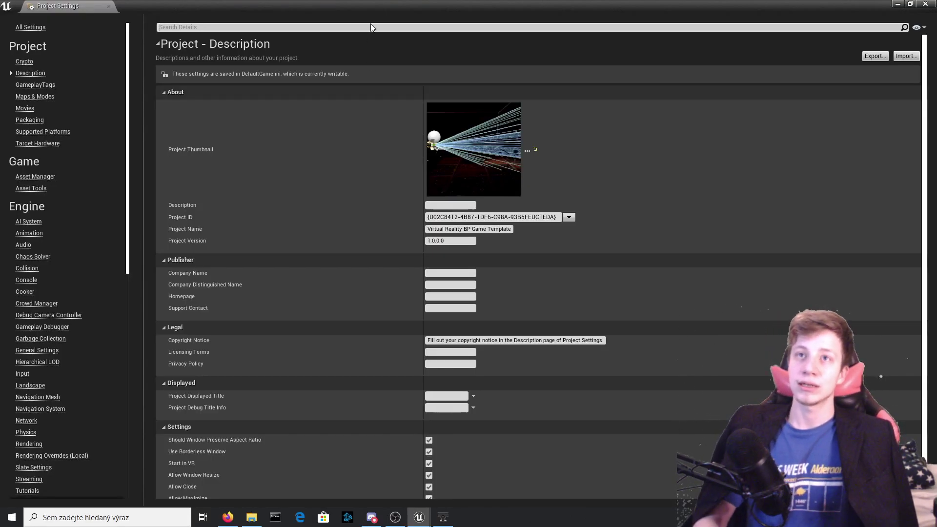
{"action": "left_click", "coordinate": [370, 27]}
{"action": "type", "text": "light"}
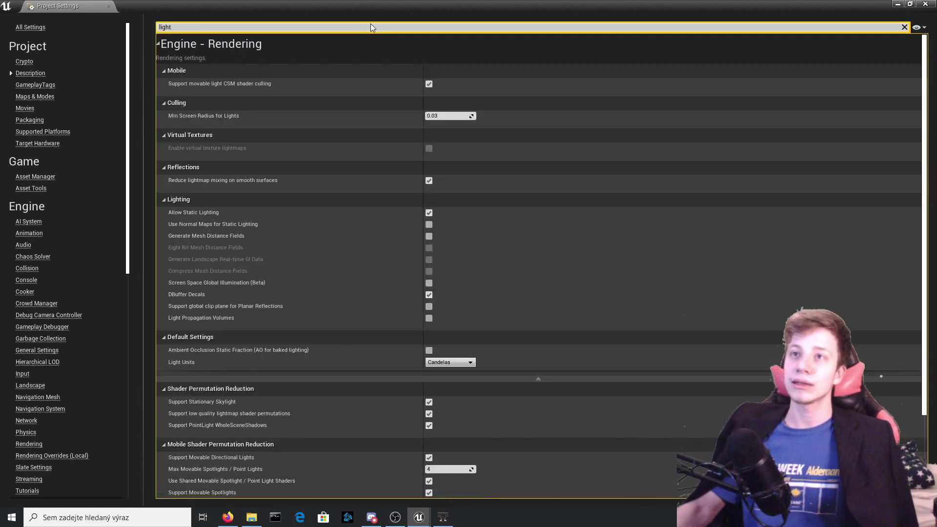
{"action": "scroll", "coordinate": [402, 86], "scroll_direction": "down", "scroll_amount": 2}
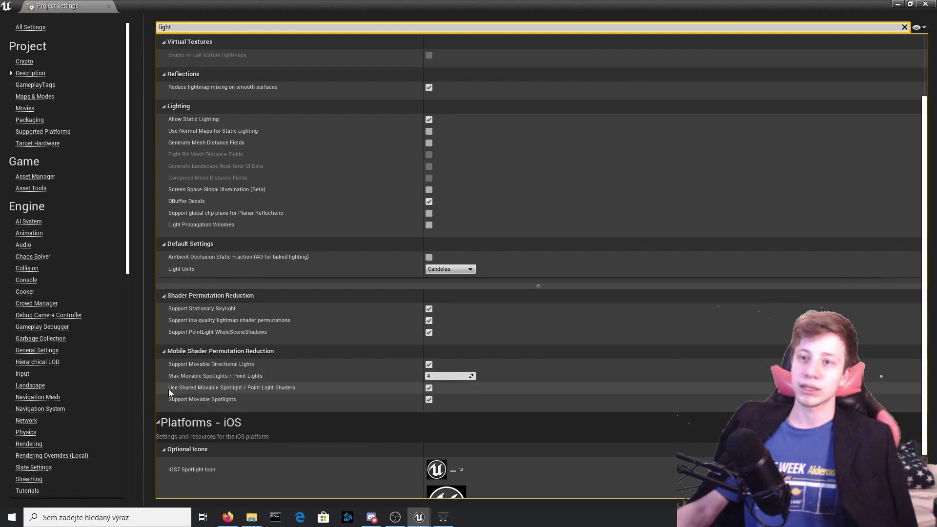
{"action": "left_click", "coordinate": [429, 400]}
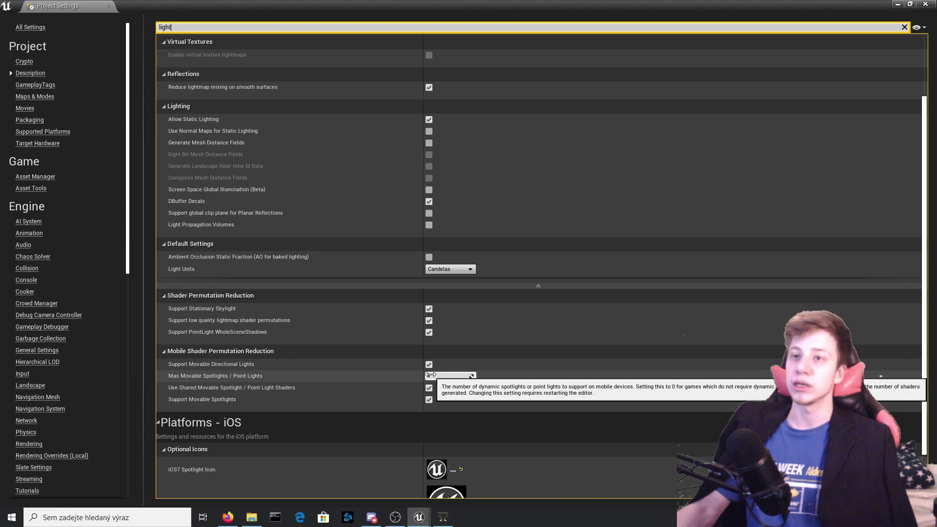
- Replace the project settings filter with "nati"
{"action": "key", "text": "BackSpace"}
{"action": "key", "text": "BackSpace"}
{"action": "key", "text": "BackSpace"}
{"action": "key", "text": "BackSpace"}
{"action": "key", "text": "BackSpace"}
{"action": "type", "text": "nati"}
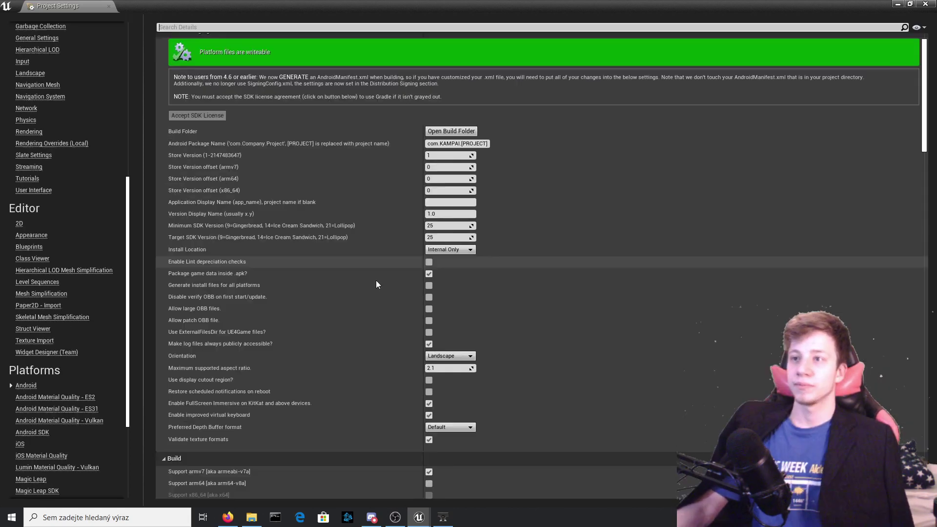
- Review the Android platform settings for APK packaging, build support and advanced APK packaging, including the Oculus mobile device entry
{"action": "scroll", "coordinate": [386, 286], "scroll_direction": "down", "scroll_amount": 1}
{"action": "scroll", "coordinate": [298, 302], "scroll_direction": "up", "scroll_amount": 4}
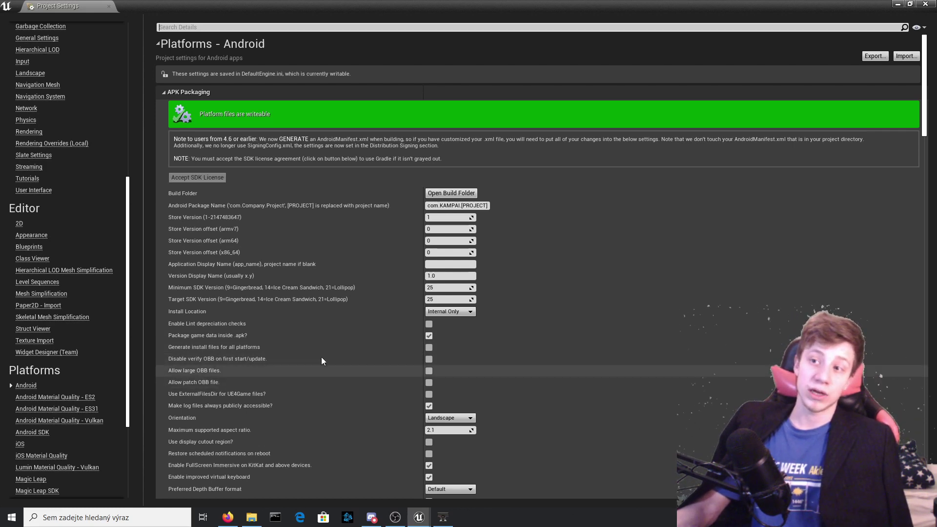
{"action": "scroll", "coordinate": [342, 351], "scroll_direction": "down", "scroll_amount": 1}
{"action": "scroll", "coordinate": [343, 354], "scroll_direction": "down", "scroll_amount": 3}
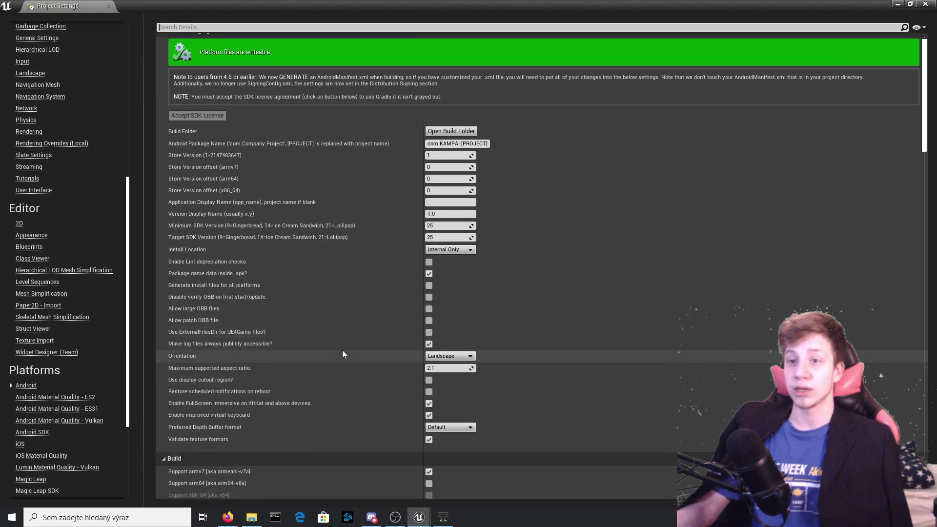
{"action": "scroll", "coordinate": [343, 354], "scroll_direction": "down", "scroll_amount": 2}
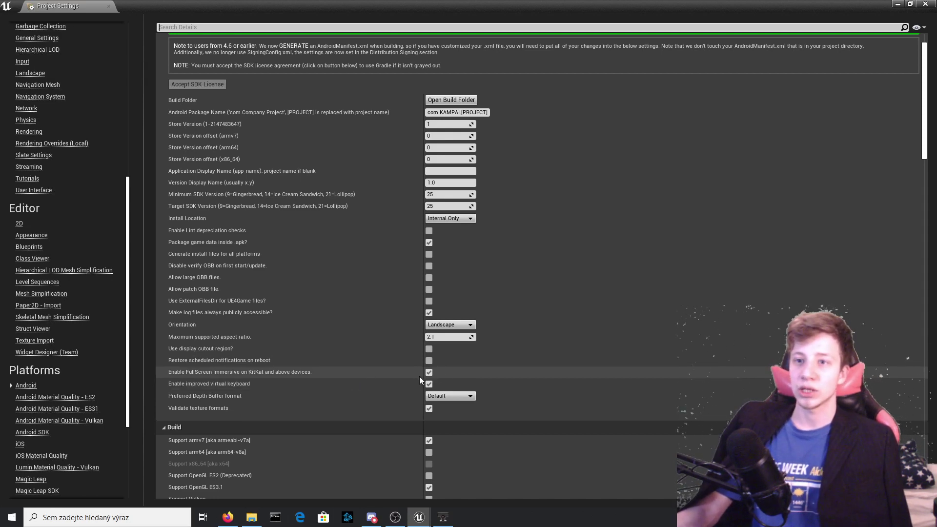
{"action": "scroll", "coordinate": [400, 373], "scroll_direction": "down", "scroll_amount": 5}
{"action": "scroll", "coordinate": [325, 404], "scroll_direction": "down", "scroll_amount": 3}
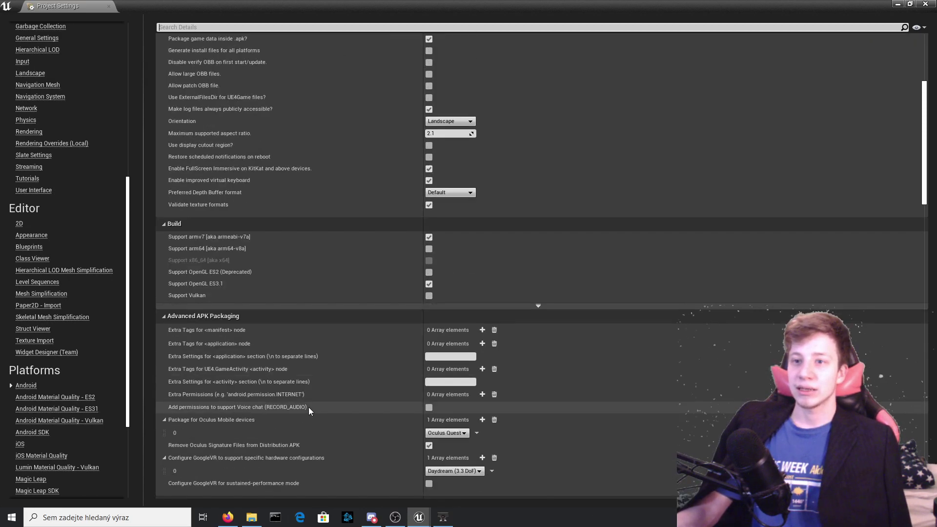
{"action": "scroll", "coordinate": [308, 407], "scroll_direction": "up", "scroll_amount": 3}
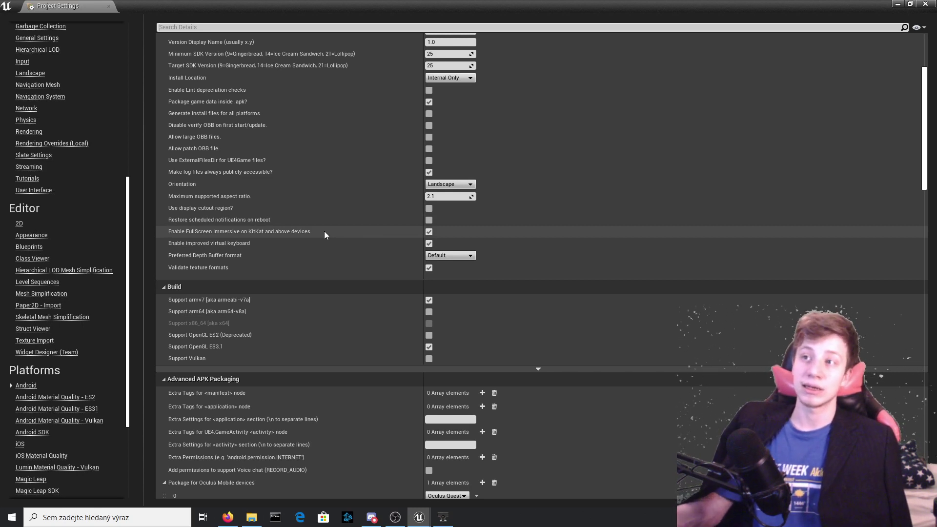
{"action": "key", "text": "ctrl+f"}
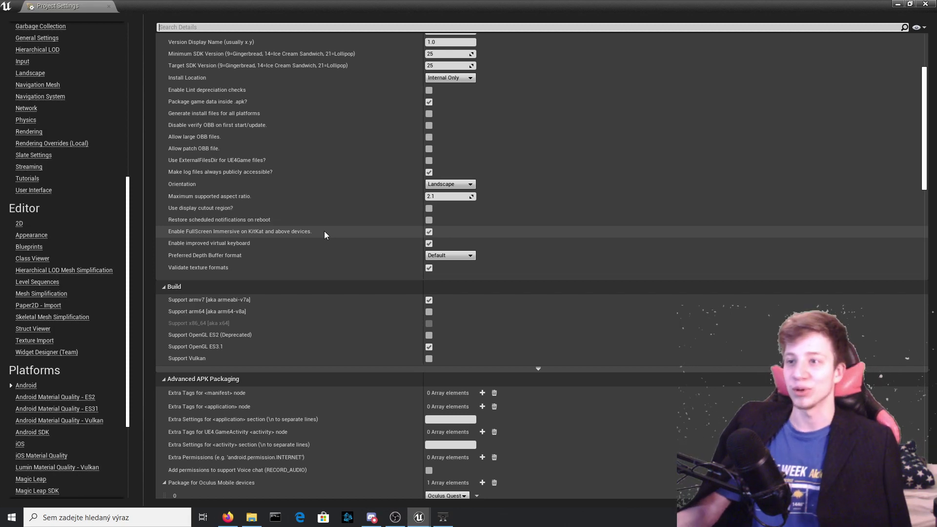
{"action": "scroll", "coordinate": [292, 276], "scroll_direction": "down", "scroll_amount": 3}
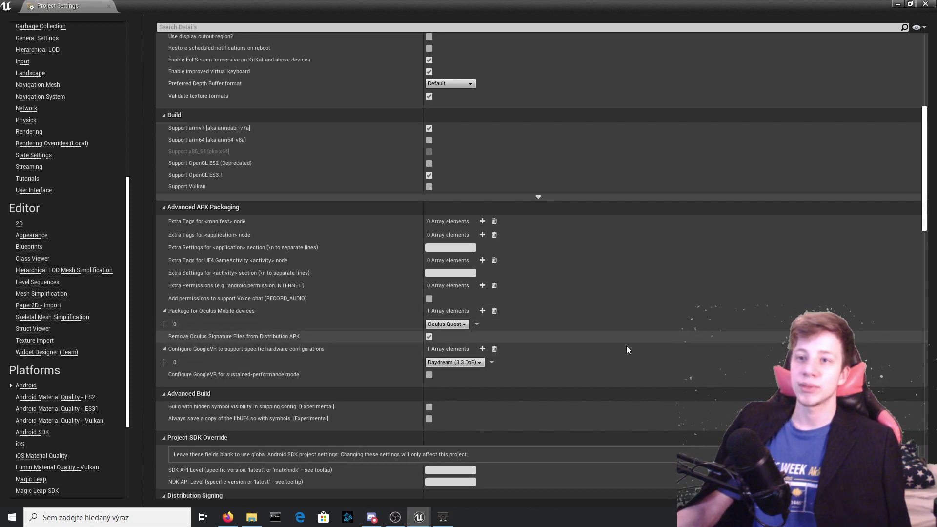
{"action": "mouse_move", "coordinate": [242, 342]}
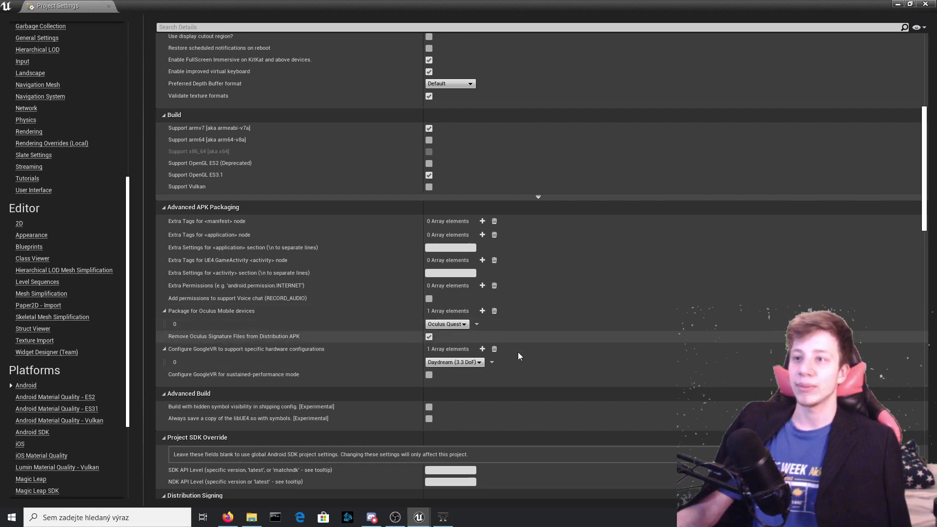
{"action": "scroll", "coordinate": [571, 347], "scroll_direction": "down", "scroll_amount": 3}
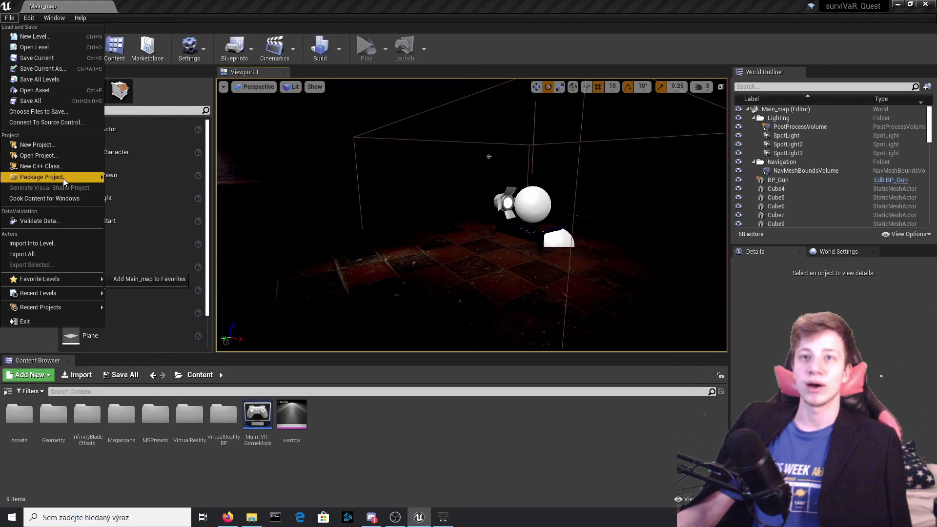
- Examine the project packaging options and the Android texture formats, including ASTC
{"action": "mouse_move", "coordinate": [63, 179]}
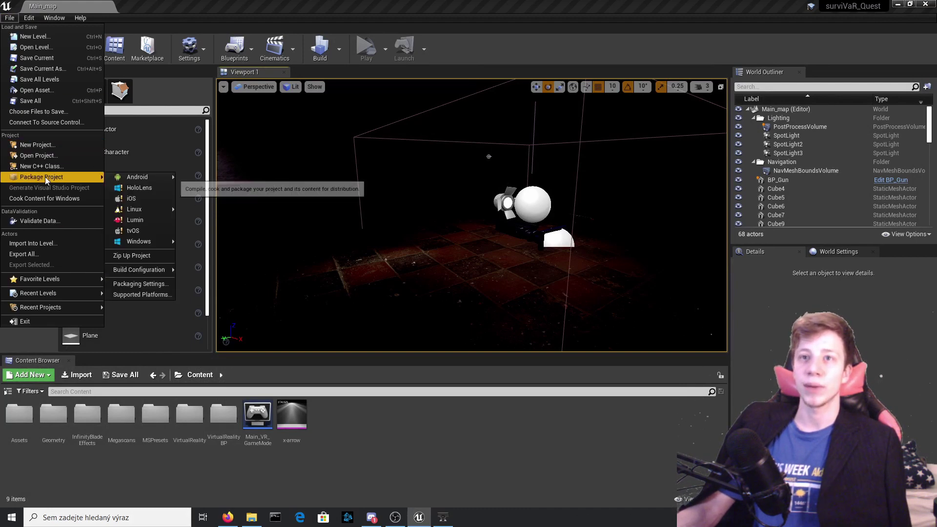
{"action": "mouse_move", "coordinate": [157, 177]}
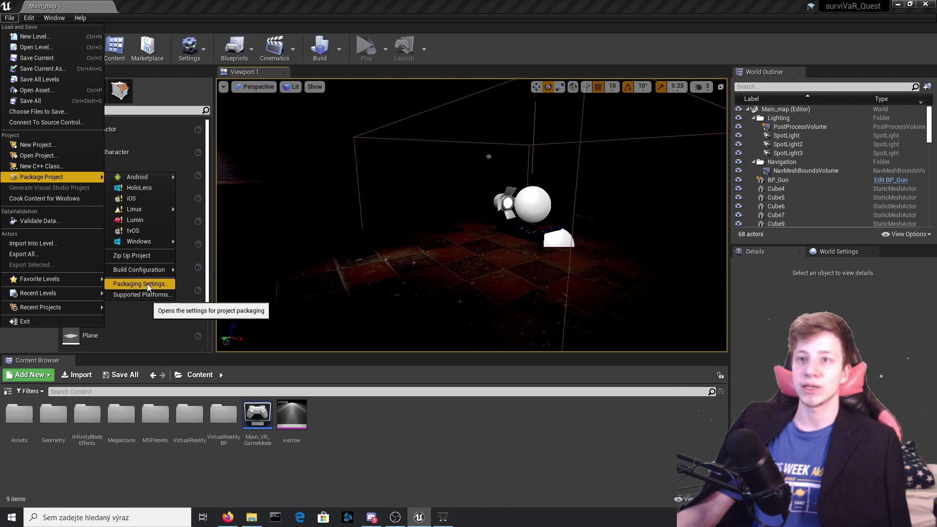
{"action": "mouse_move", "coordinate": [151, 270]}
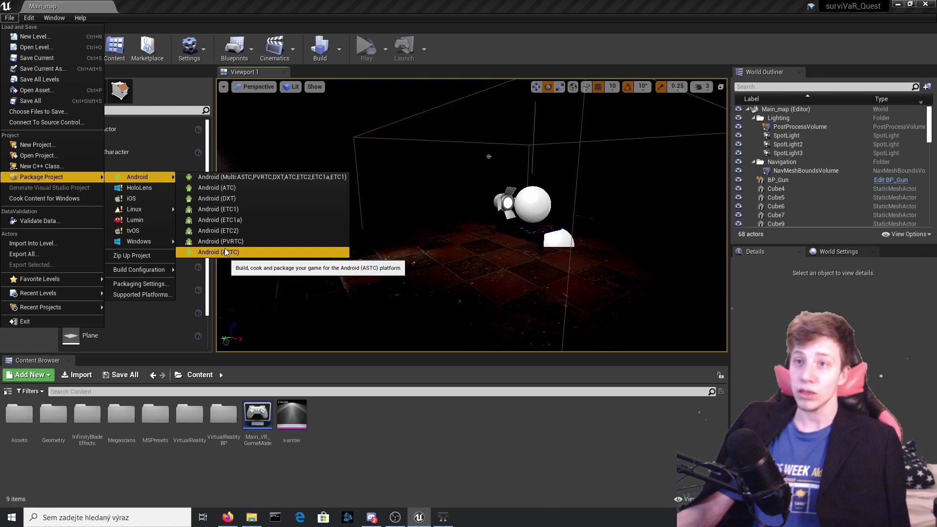
{"action": "left_click", "coordinate": [244, 243]}
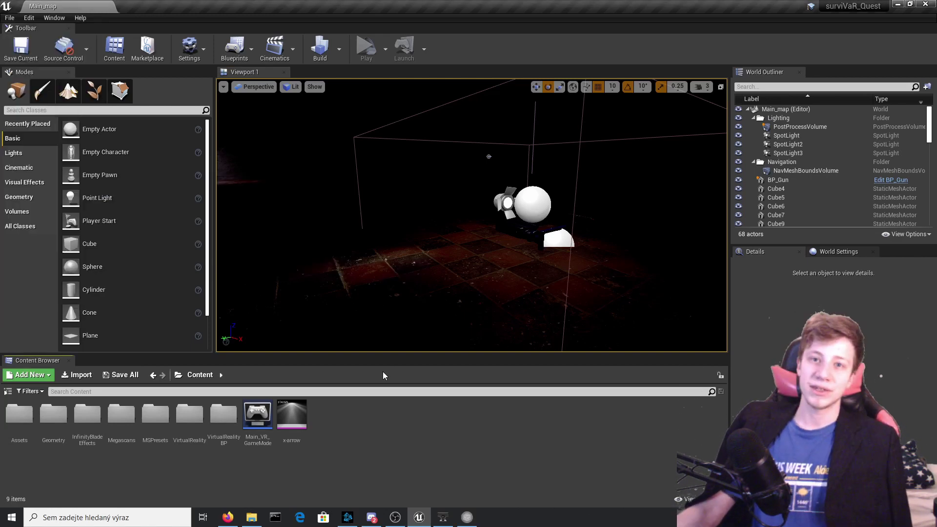
- Switch to SideQuest and open the surviVaR page from the latest game releases
{"action": "left_click", "coordinate": [467, 517]}
{"action": "scroll", "coordinate": [387, 307], "scroll_direction": "down", "scroll_amount": 5}
{"action": "scroll", "coordinate": [387, 306], "scroll_direction": "up", "scroll_amount": 1}
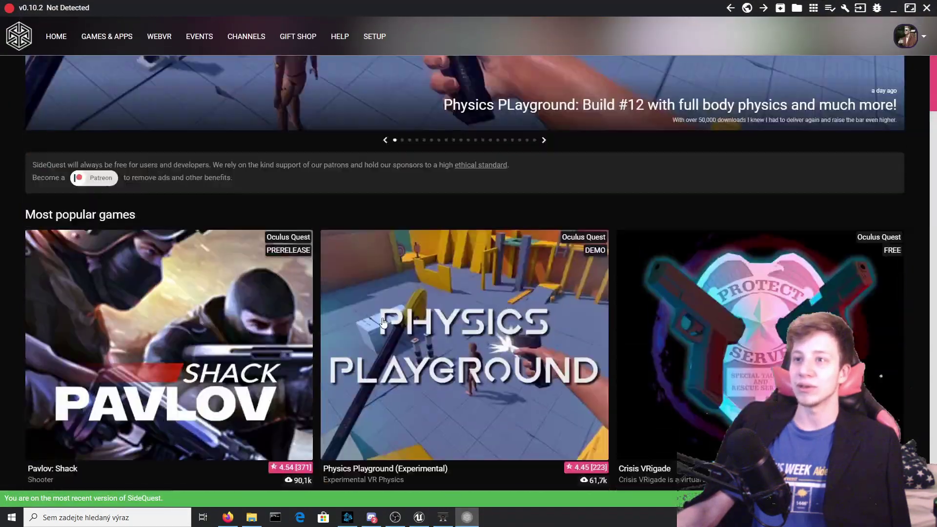
{"action": "scroll", "coordinate": [405, 278], "scroll_direction": "down", "scroll_amount": 15}
{"action": "scroll", "coordinate": [422, 247], "scroll_direction": "up", "scroll_amount": 5}
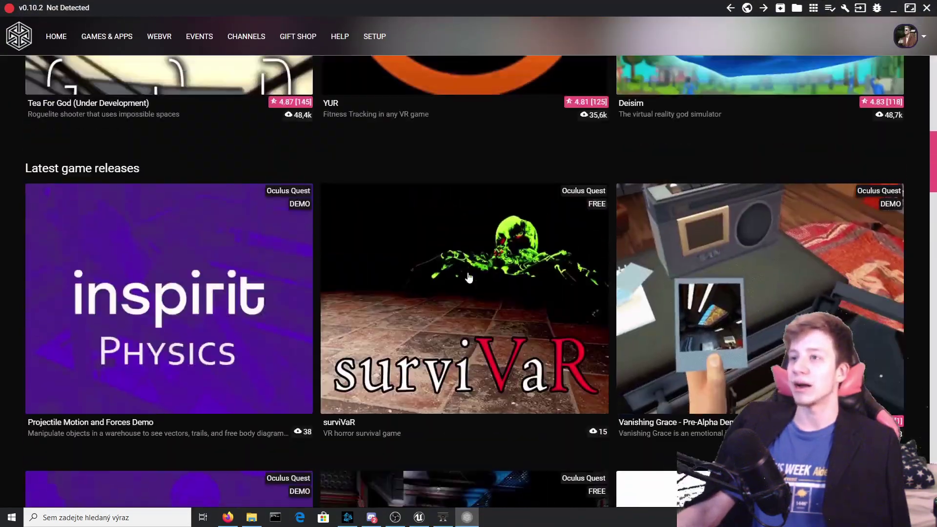
{"action": "left_click", "coordinate": [498, 234]}
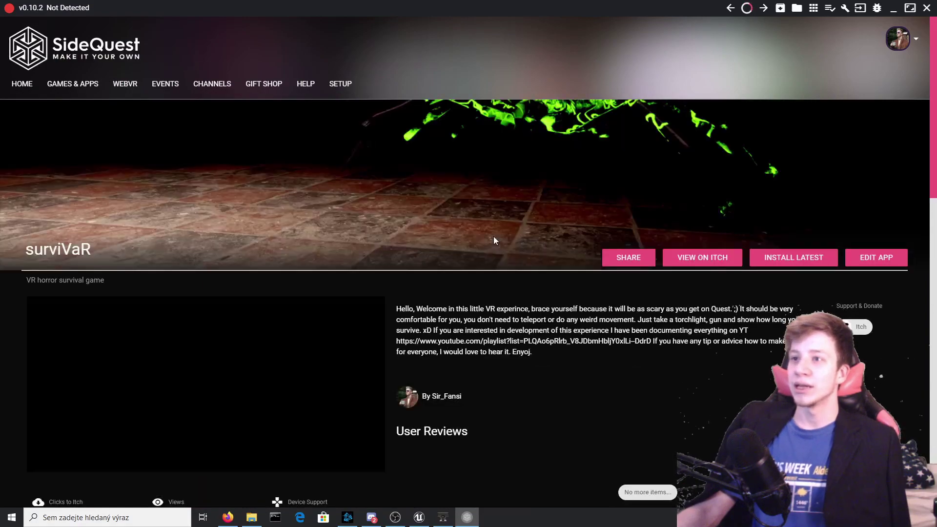
- Review the surviVaR listing's description, app details, screenshots and download section
{"action": "scroll", "coordinate": [519, 316], "scroll_direction": "down", "scroll_amount": 5}
{"action": "scroll", "coordinate": [519, 316], "scroll_direction": "down", "scroll_amount": 4}
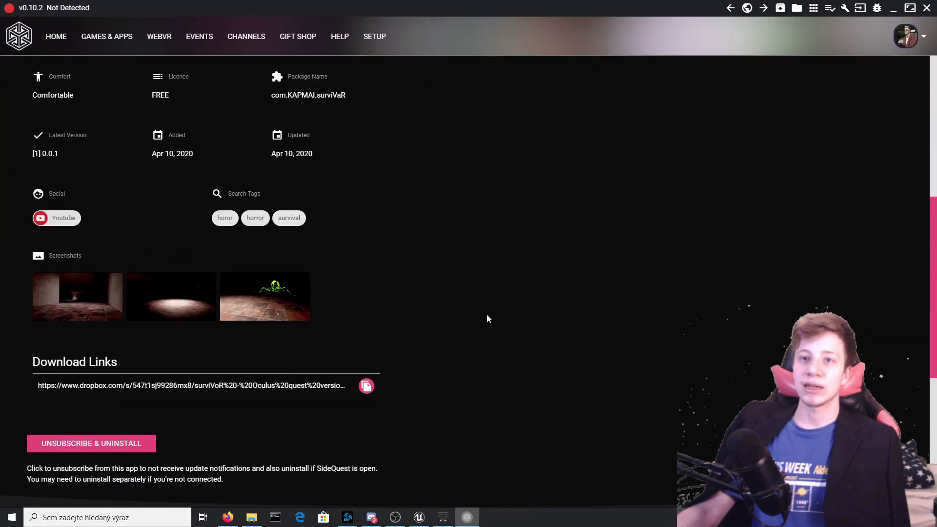
{"action": "scroll", "coordinate": [487, 314], "scroll_direction": "up", "scroll_amount": 3}
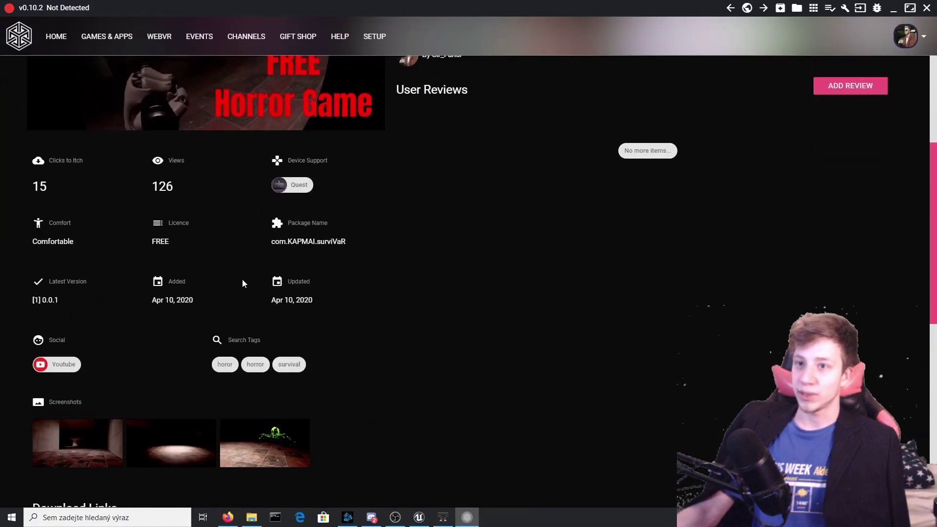
{"action": "scroll", "coordinate": [243, 282], "scroll_direction": "down", "scroll_amount": 4}
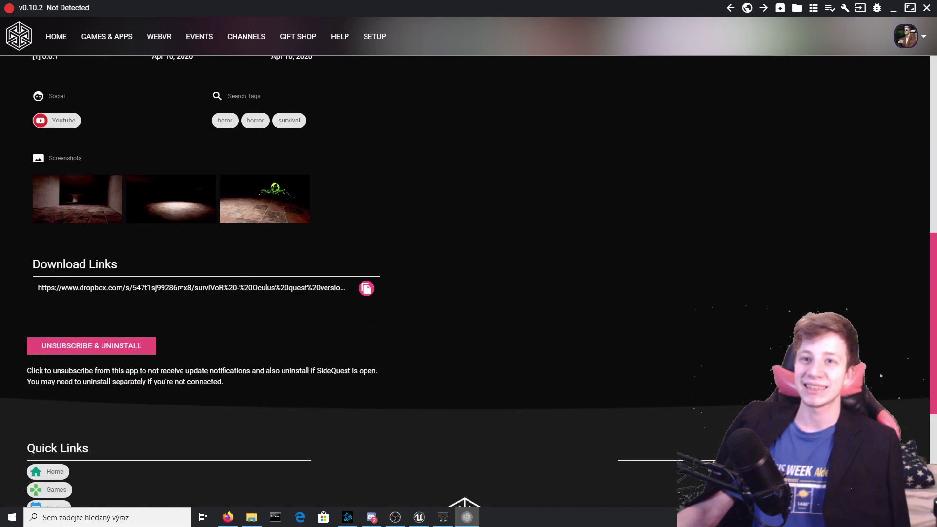
{"action": "scroll", "coordinate": [422, 318], "scroll_direction": "up", "scroll_amount": 10}
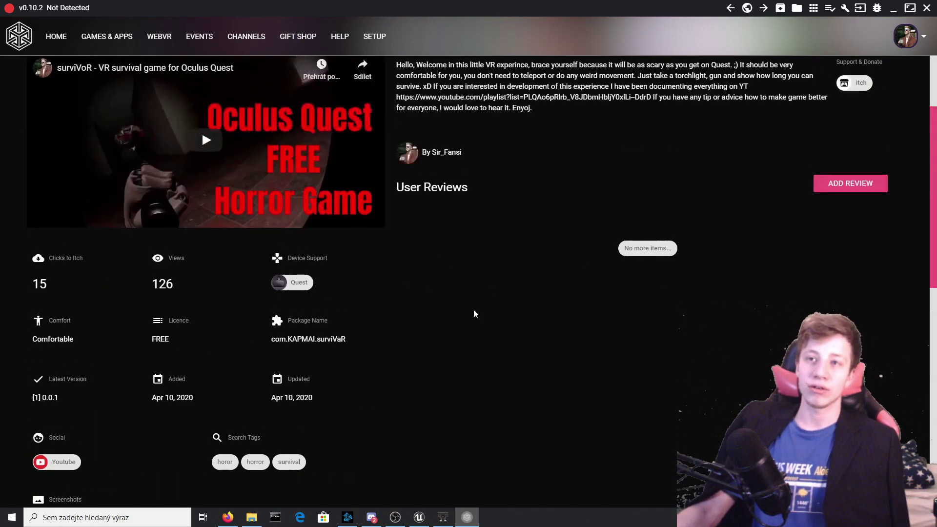
{"action": "scroll", "coordinate": [473, 309], "scroll_direction": "up", "scroll_amount": 5}
- Copy the Dropbox download link from the surviVaR listing
{"action": "scroll", "coordinate": [367, 199], "scroll_direction": "down", "scroll_amount": 6}
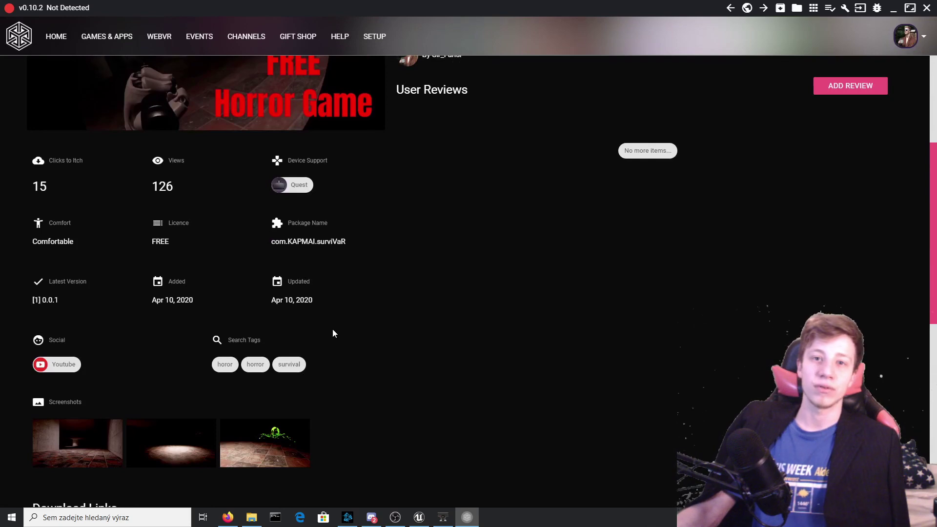
{"action": "scroll", "coordinate": [327, 340], "scroll_direction": "down", "scroll_amount": 2}
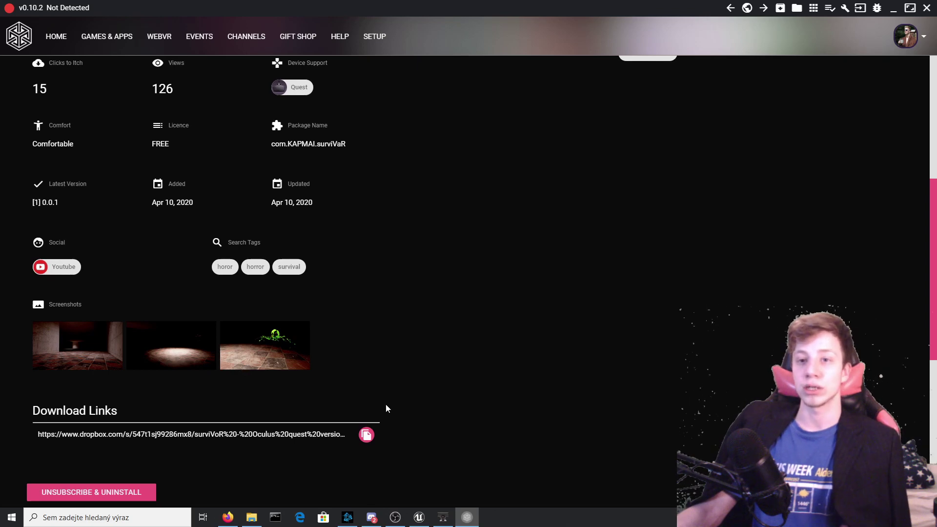
{"action": "left_click", "coordinate": [370, 436]}
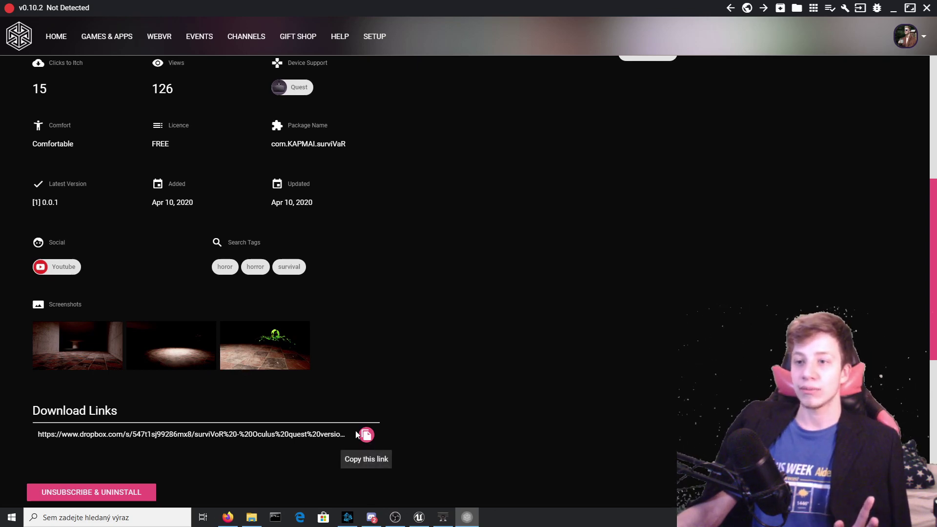
- Switch to Firefox and test the copied Dropbox link in a new tab with its ending set to dl=1, cancelling the APK download
{"action": "left_click", "coordinate": [228, 517]}
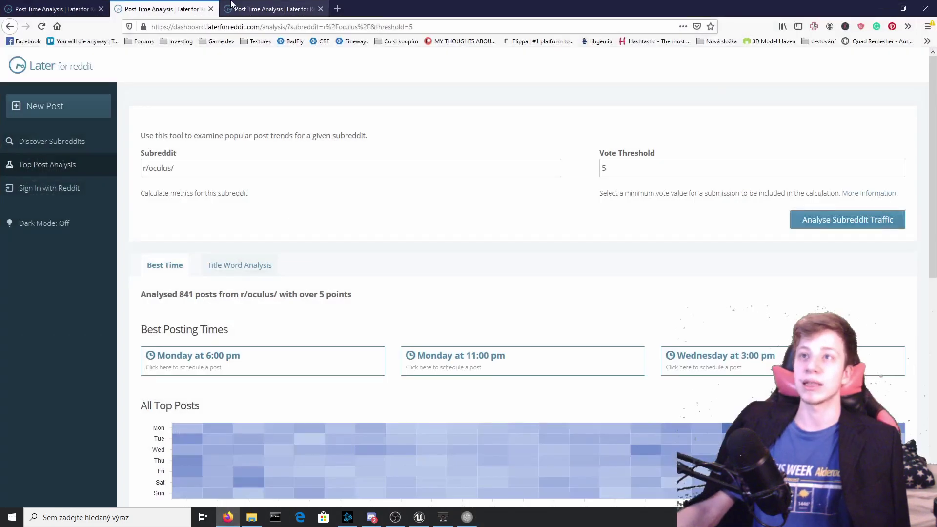
{"action": "key", "text": "ctrl+t"}
{"action": "key", "text": "ctrl+v"}
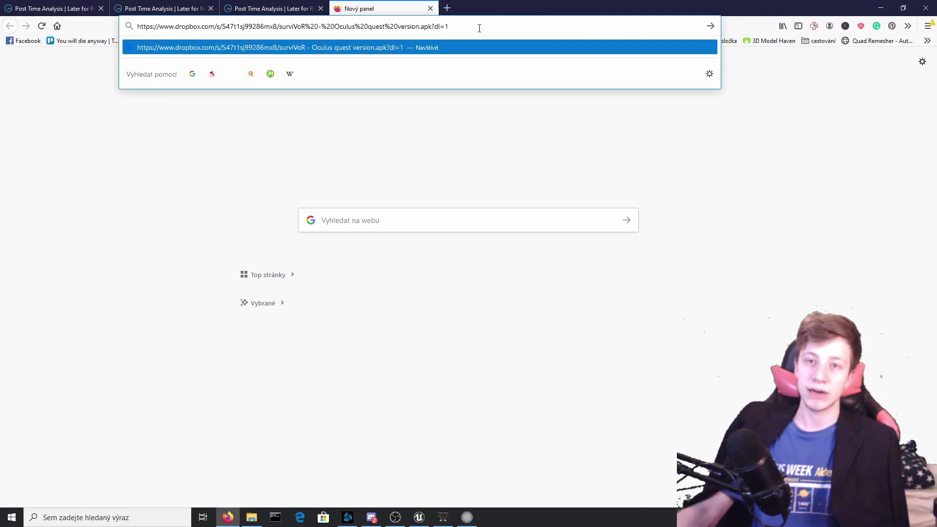
{"action": "key", "text": "BackSpace"}
{"action": "type", "text": "0"}
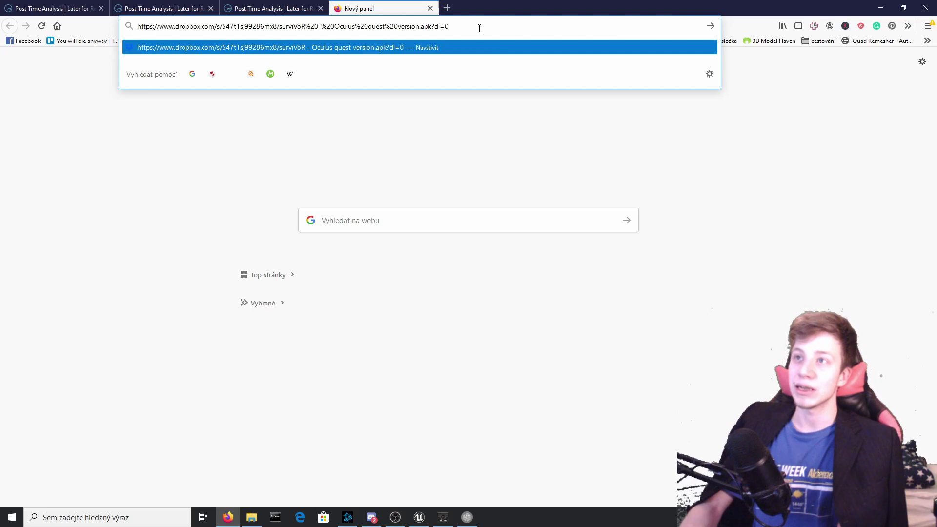
{"action": "key", "text": "BackSpace"}
{"action": "type", "text": "1"}
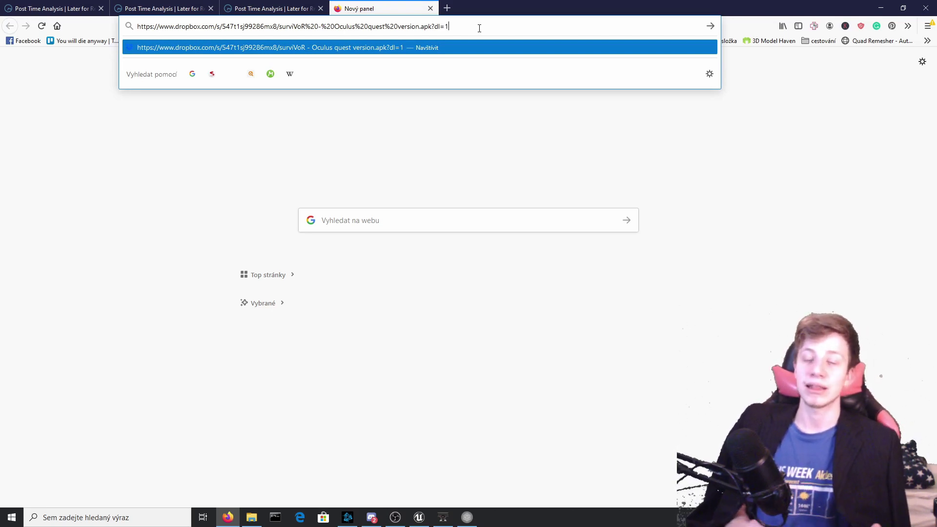
{"action": "key", "text": "Return"}
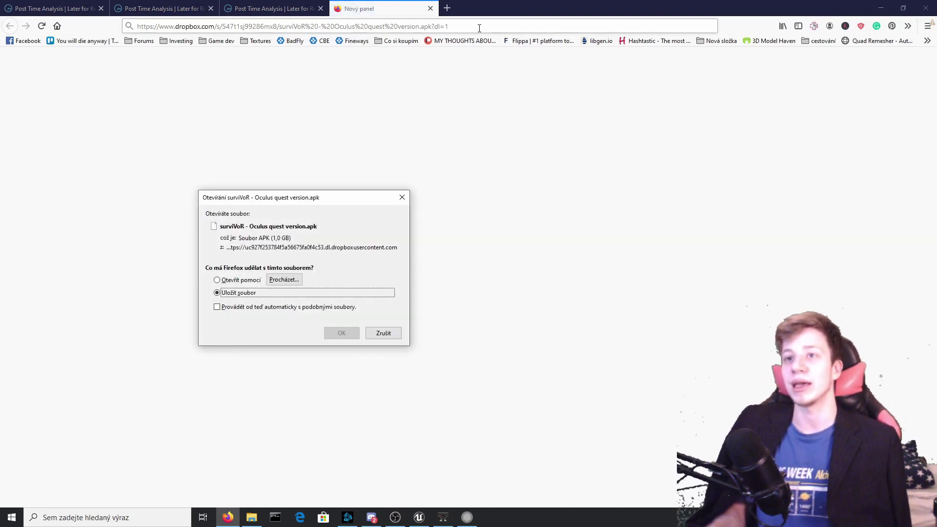
{"action": "left_click", "coordinate": [384, 333]}
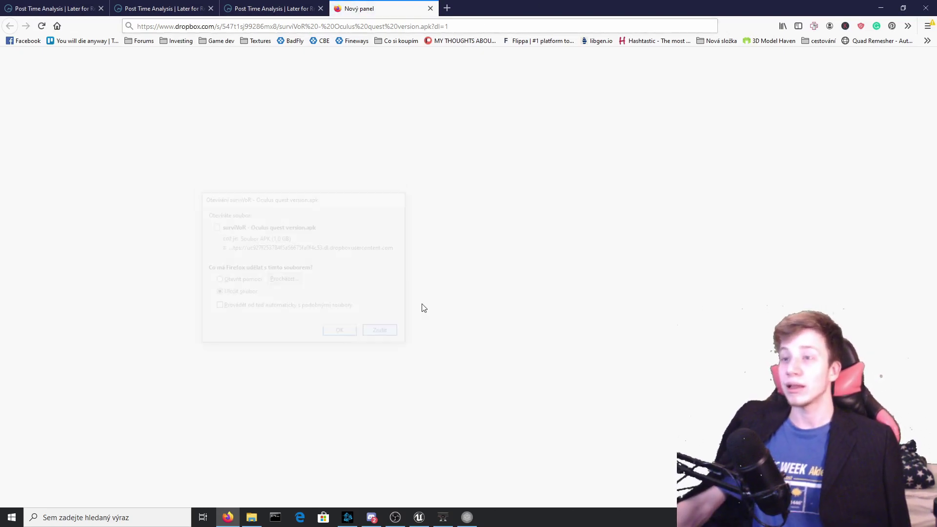
- Return to SideQuest and look over the surviVaR listing's header, description, user reviews and app details
{"action": "left_click", "coordinate": [891, 5]}
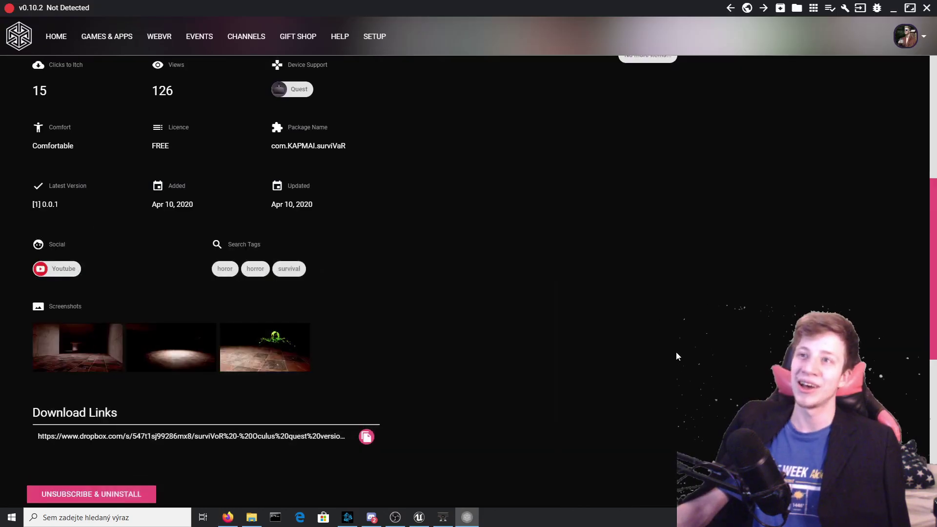
{"action": "scroll", "coordinate": [682, 361], "scroll_direction": "up", "scroll_amount": 10}
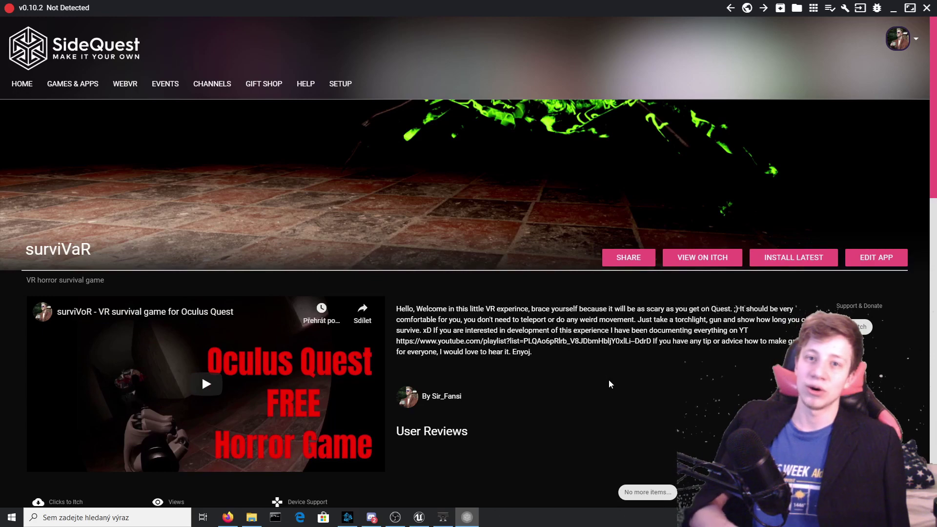
{"action": "scroll", "coordinate": [610, 383], "scroll_direction": "down", "scroll_amount": 6}
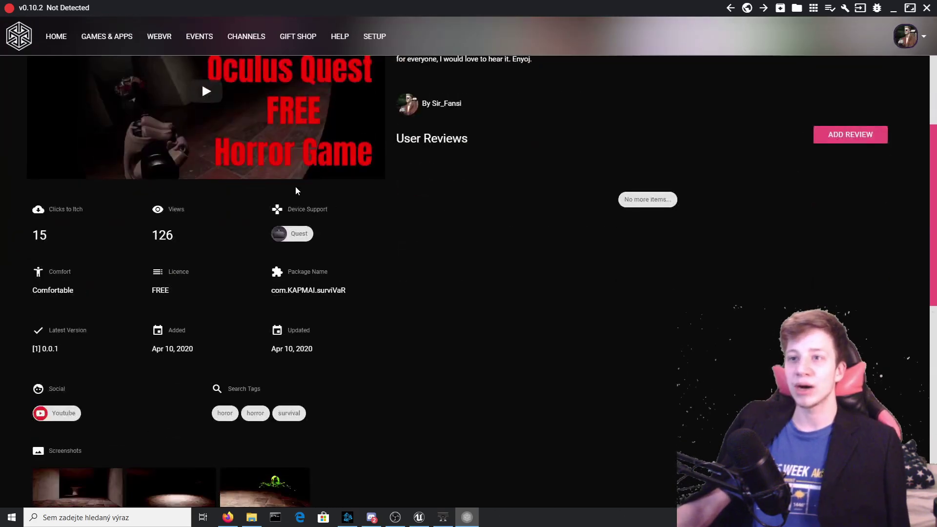
{"action": "scroll", "coordinate": [598, 275], "scroll_direction": "up", "scroll_amount": 6}
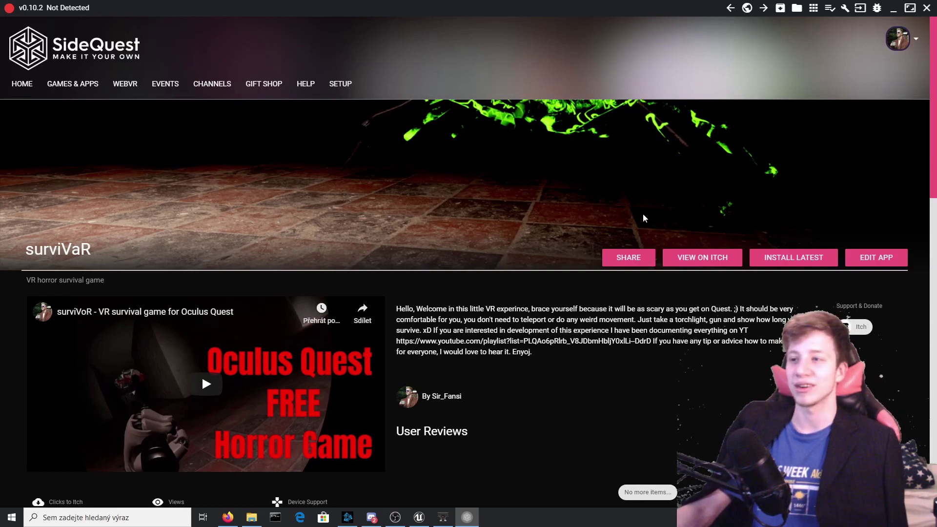
{"action": "scroll", "coordinate": [643, 218], "scroll_direction": "down", "scroll_amount": 6}
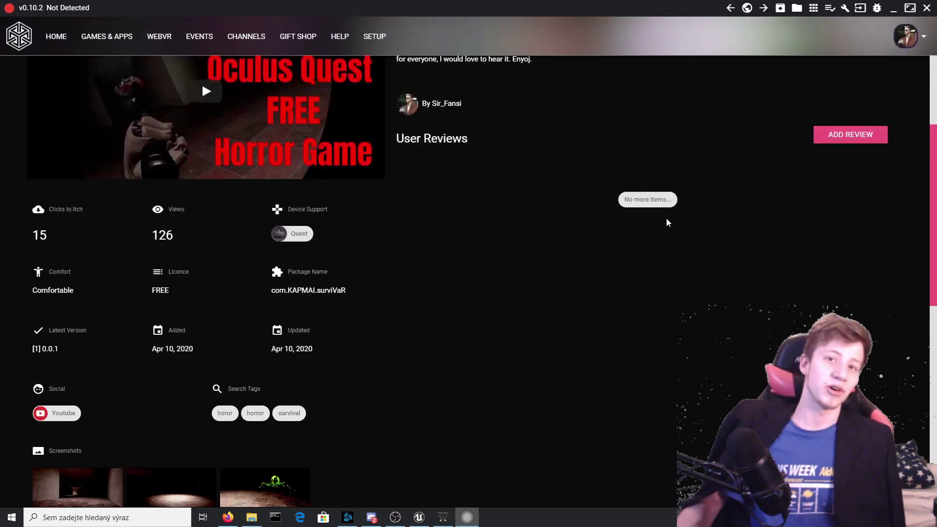